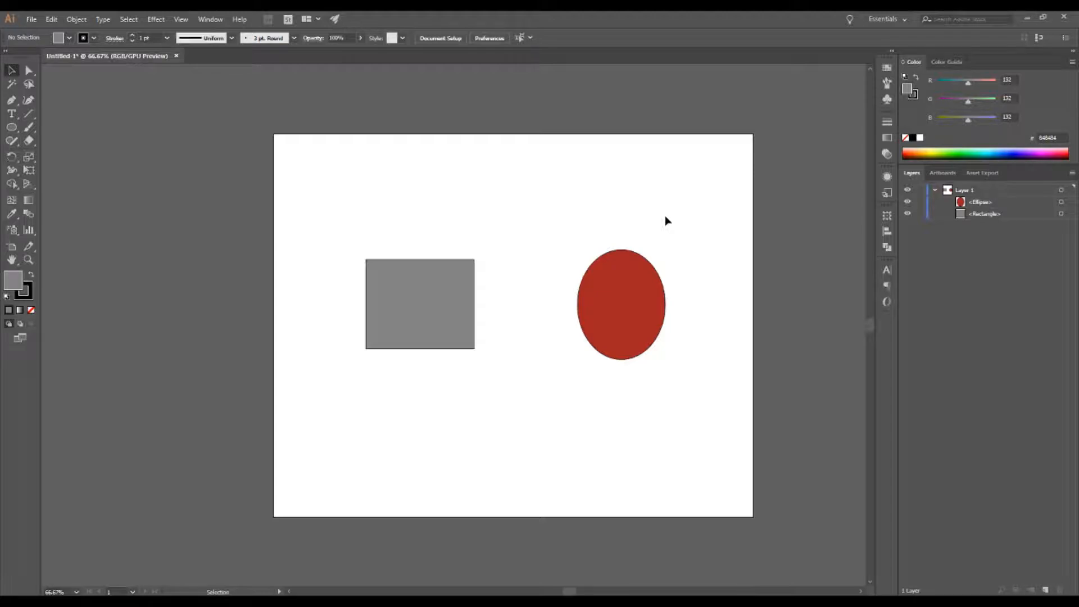
Step: Open the Pathfinder panel
key("ctrl+shift")
key("ctrl+shift+F9")
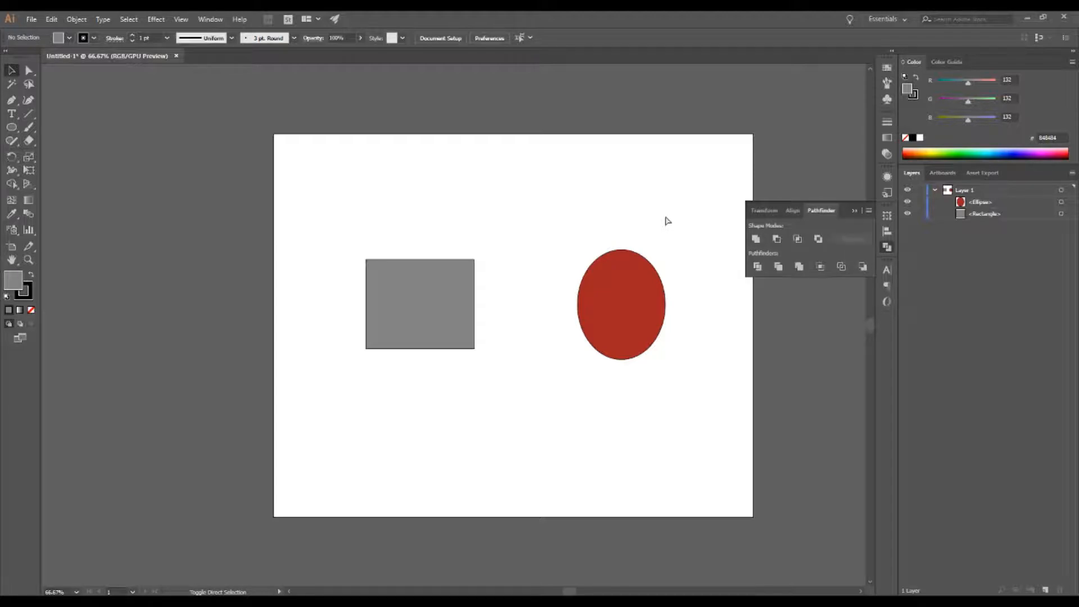
left_click(212, 20)
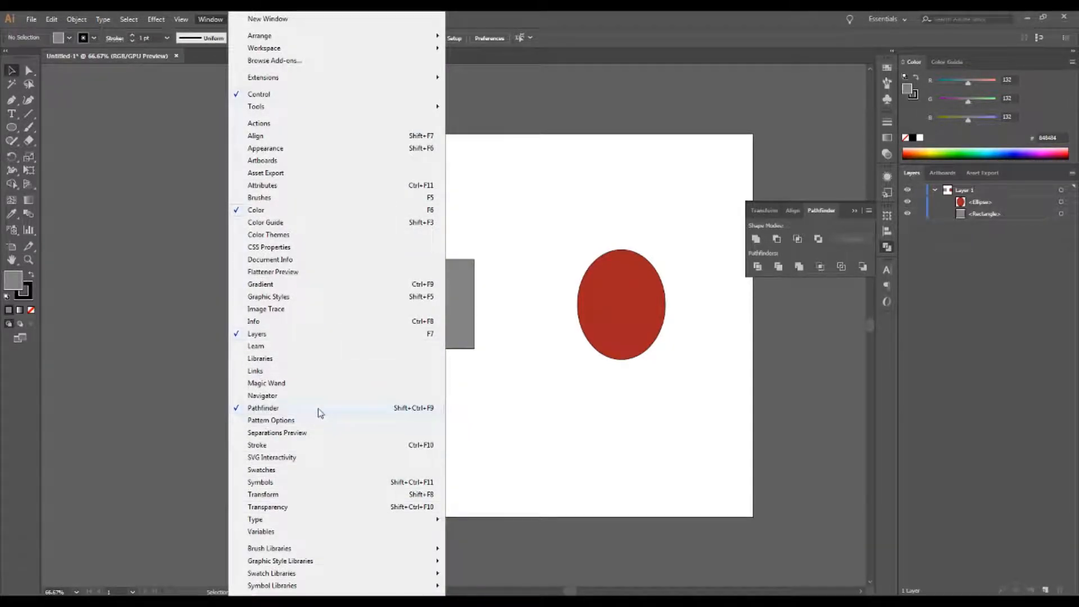
left_click(596, 462)
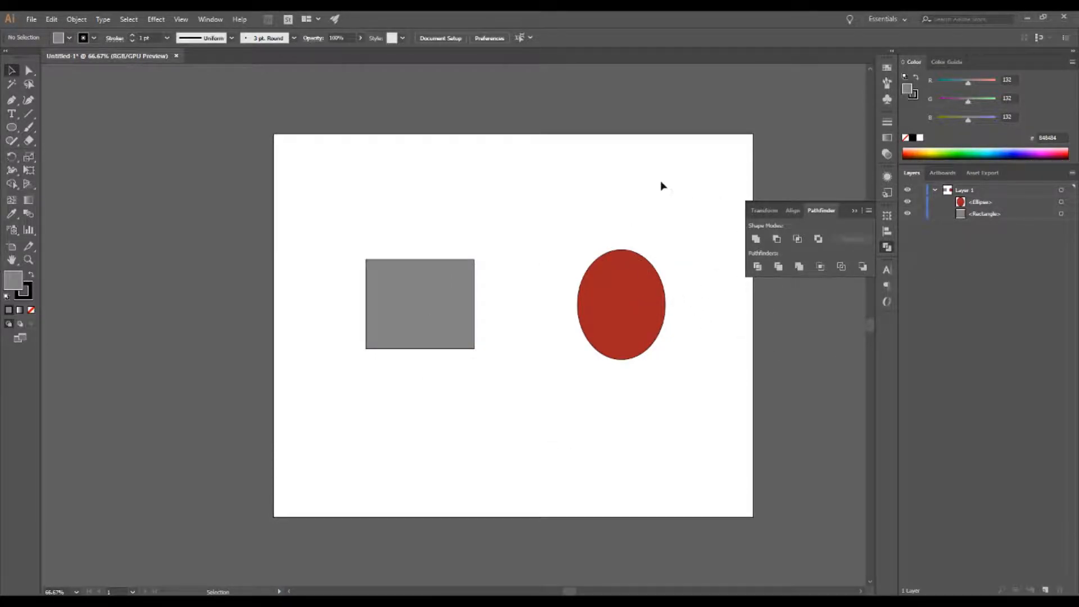
Step: Move the rectangle and the ellipse so the ellipse overlaps the rectangle's lower edge
left_click_drag(460, 300, 561, 233)
left_click_drag(639, 293, 541, 276)
left_click(605, 379)
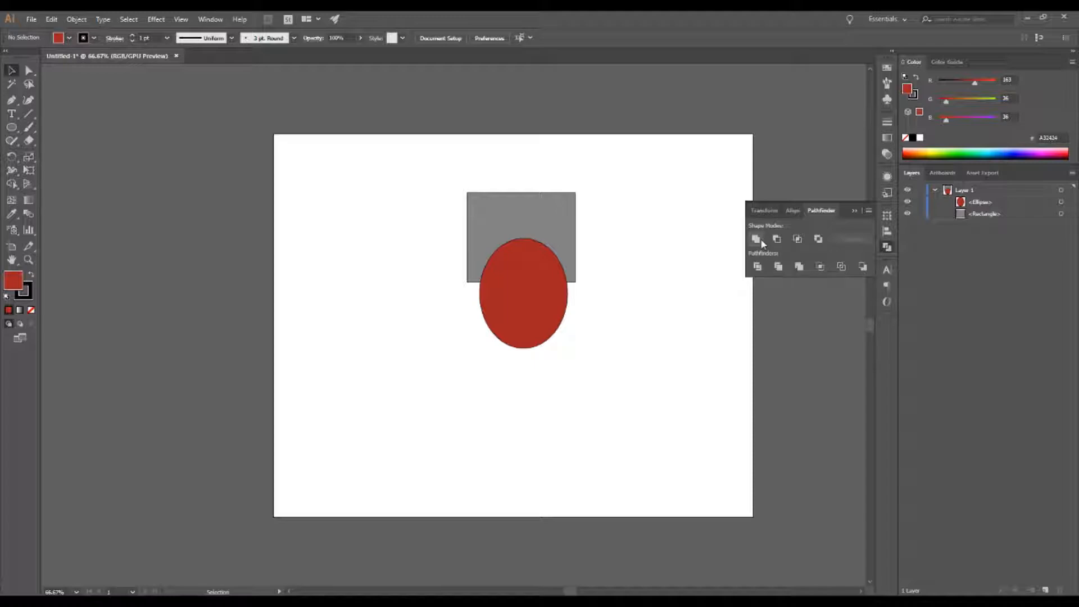
Step: Select both shapes and combine them with the Unite shape mode
left_click_drag(615, 341, 417, 193)
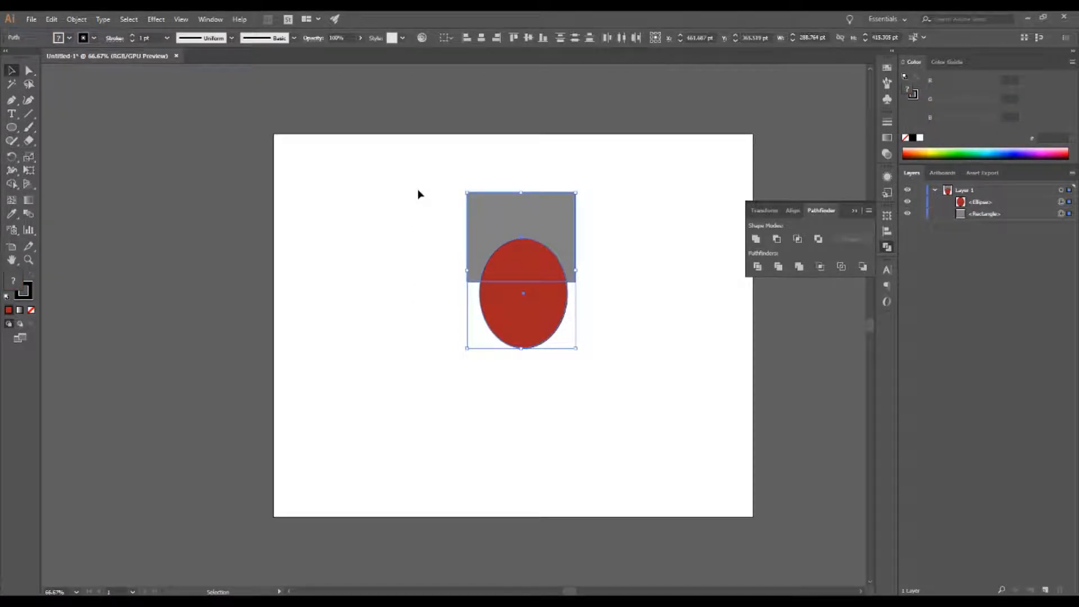
left_click(416, 225)
left_click_drag(662, 341, 453, 229)
left_click_drag(419, 188, 590, 373)
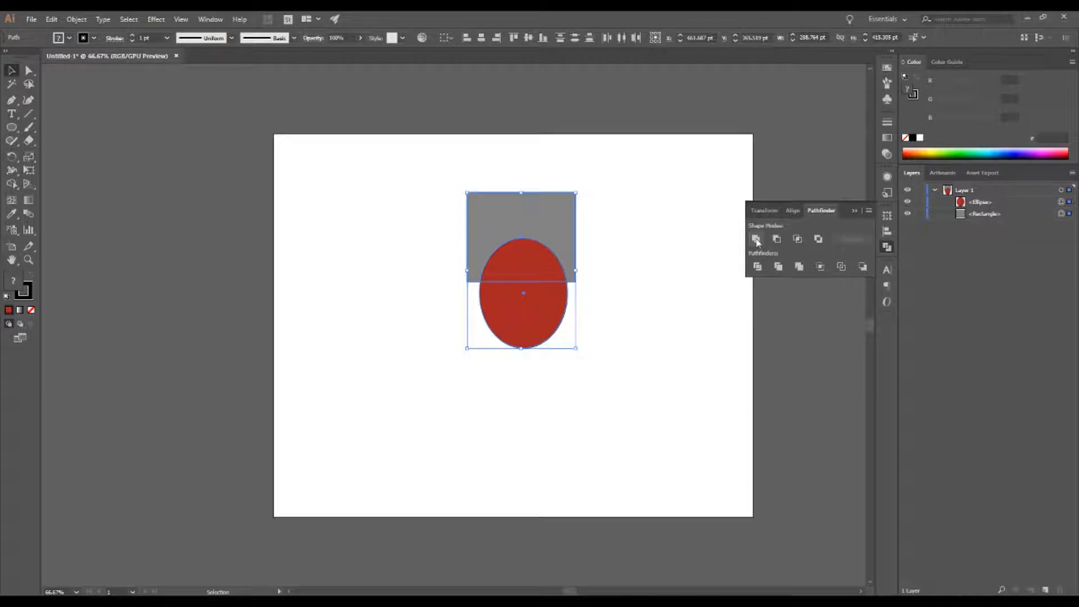
left_click(756, 239)
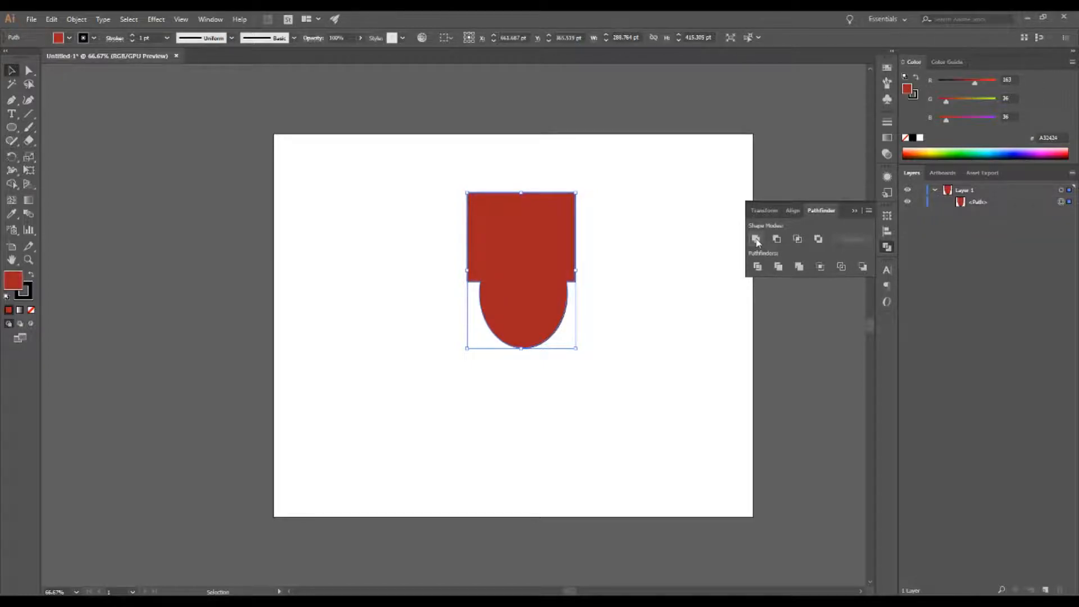
Step: Move the united shape slightly and switch to the Direct Selection tool
left_click(652, 222)
mouse_move(525, 264)
left_mouse_down()
mouse_move(612, 330)
mouse_move(522, 283)
left_mouse_up()
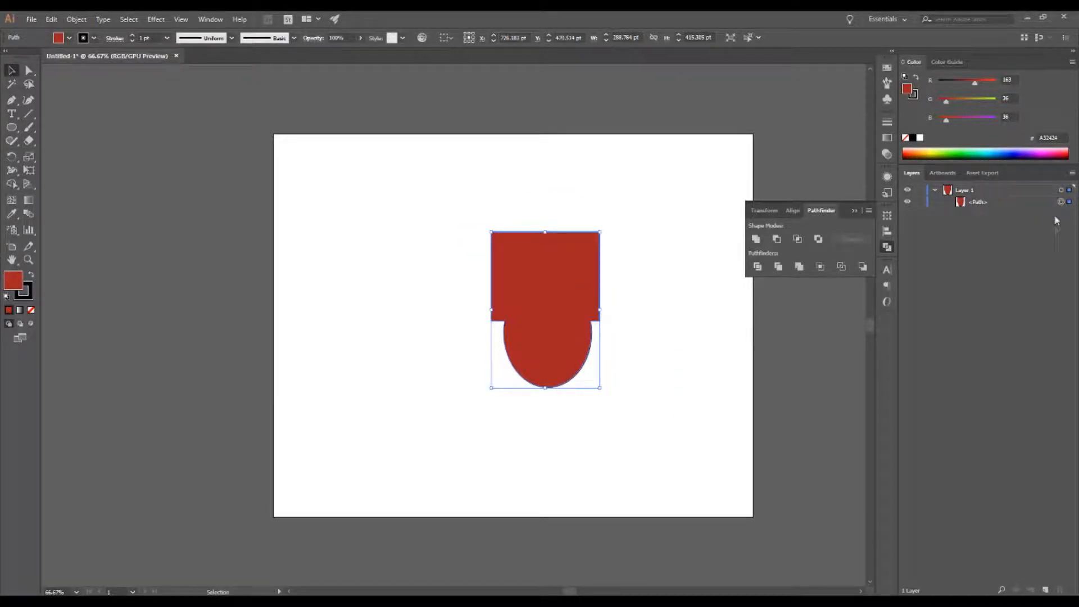
left_click(624, 204)
left_click(551, 255)
key("a")
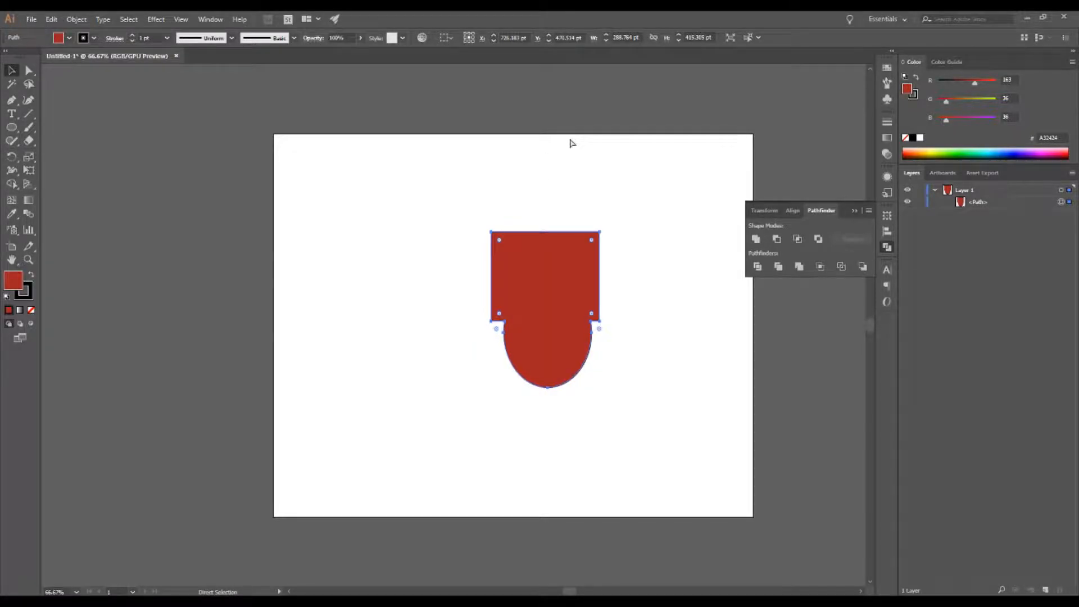
Step: Undo the last three changes
key("ctrl+z")
key("ctrl+z")
key("ctrl+z")
Step: Nudge the ellipse, select both shapes, and apply Unite again
left_click(607, 332)
mouse_move(547, 309)
left_mouse_down()
mouse_move(540, 315)
mouse_move(581, 278)
mouse_move(586, 291)
mouse_move(544, 293)
mouse_move(547, 319)
left_mouse_up()
left_click(545, 216)
left_click_drag(442, 162, 617, 341)
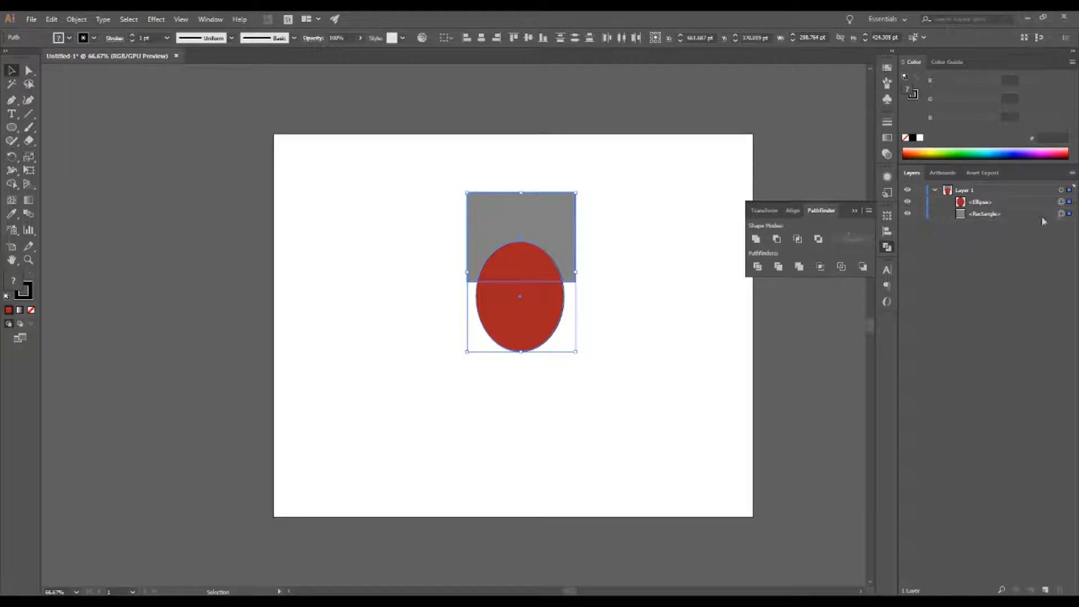
left_click(757, 240)
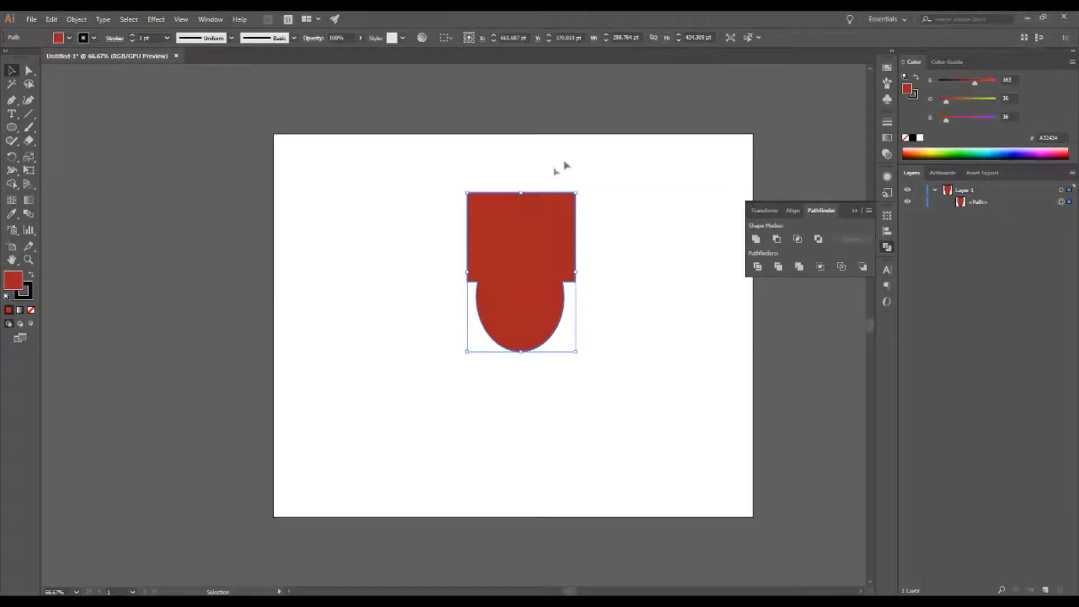
Step: Move the united shape and undo the move and the Unite
left_click(639, 239)
mouse_move(508, 240)
left_mouse_down()
mouse_move(491, 224)
mouse_move(508, 241)
left_mouse_up()
key("ctrl+z")
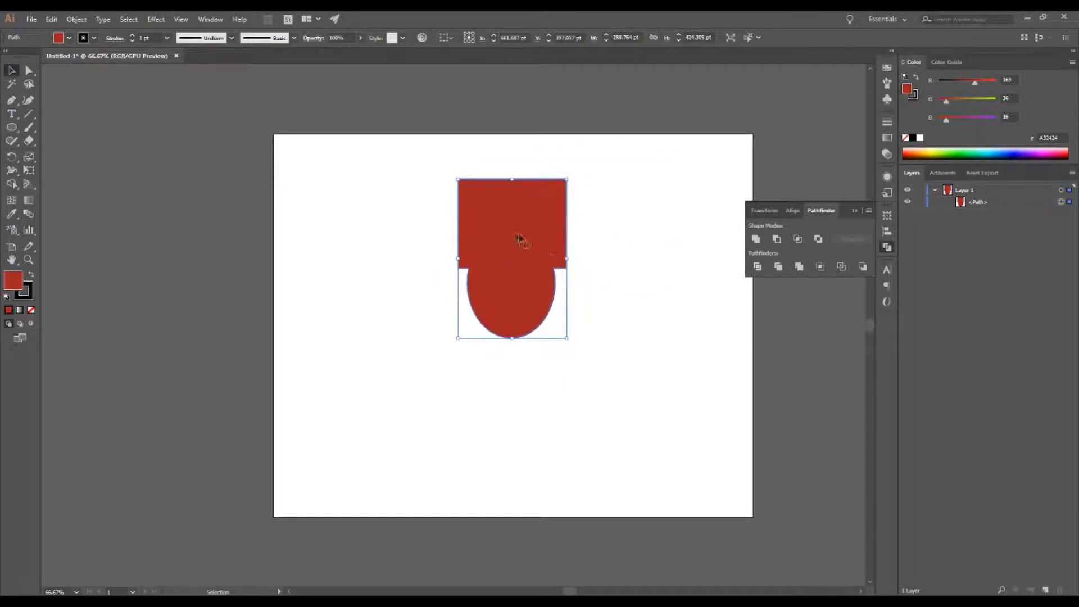
key("ctrl+z")
key("ctrl+z")
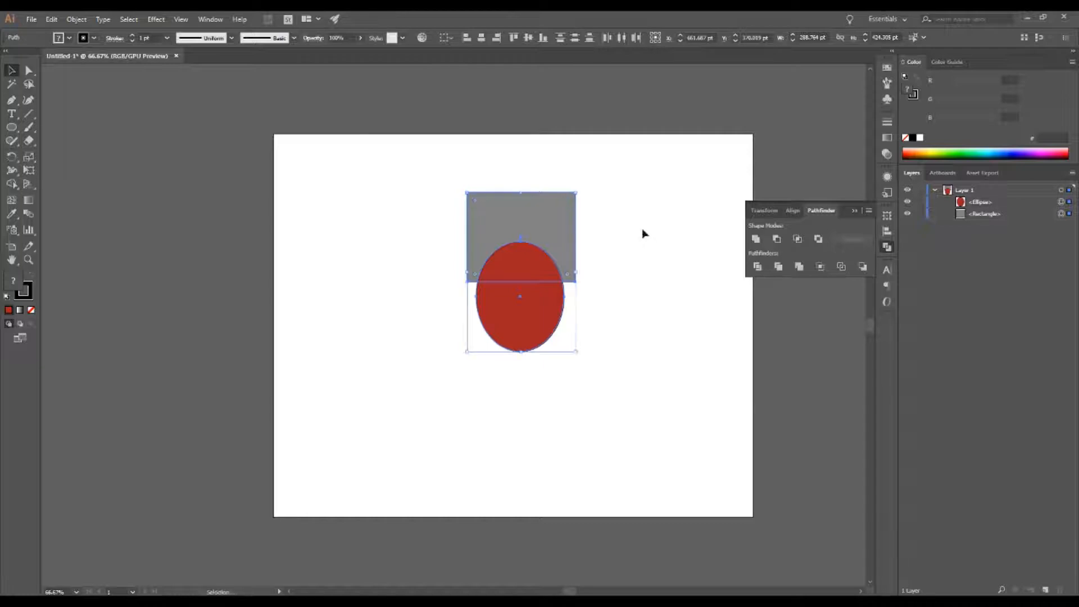
Step: Nudge the rectangle, select both shapes, and apply the Minus Front shape mode
left_click(644, 234)
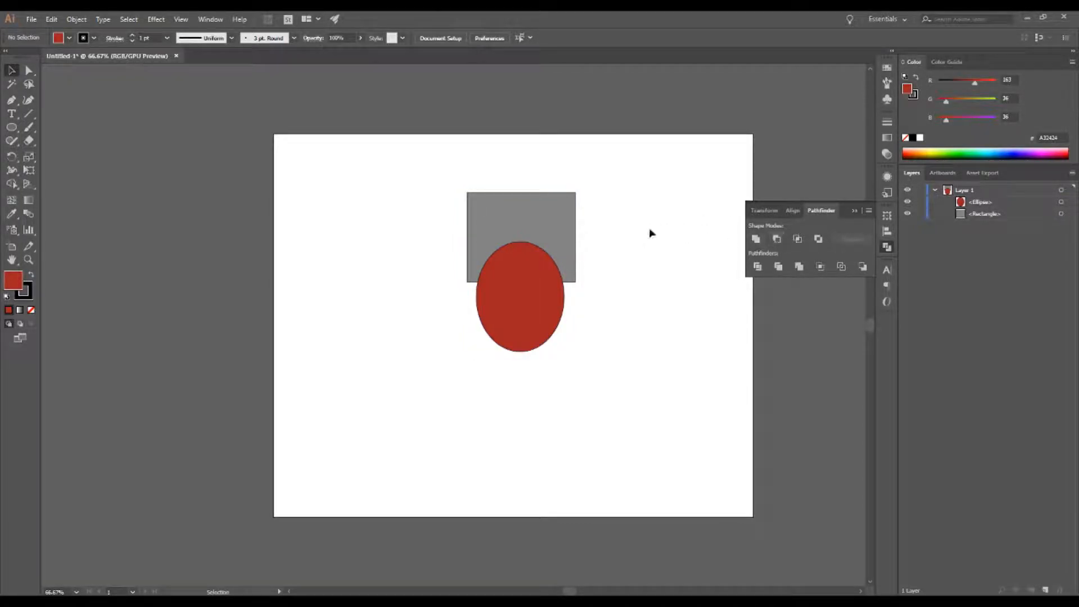
left_click_drag(537, 232, 530, 231)
left_click_drag(460, 198, 631, 381)
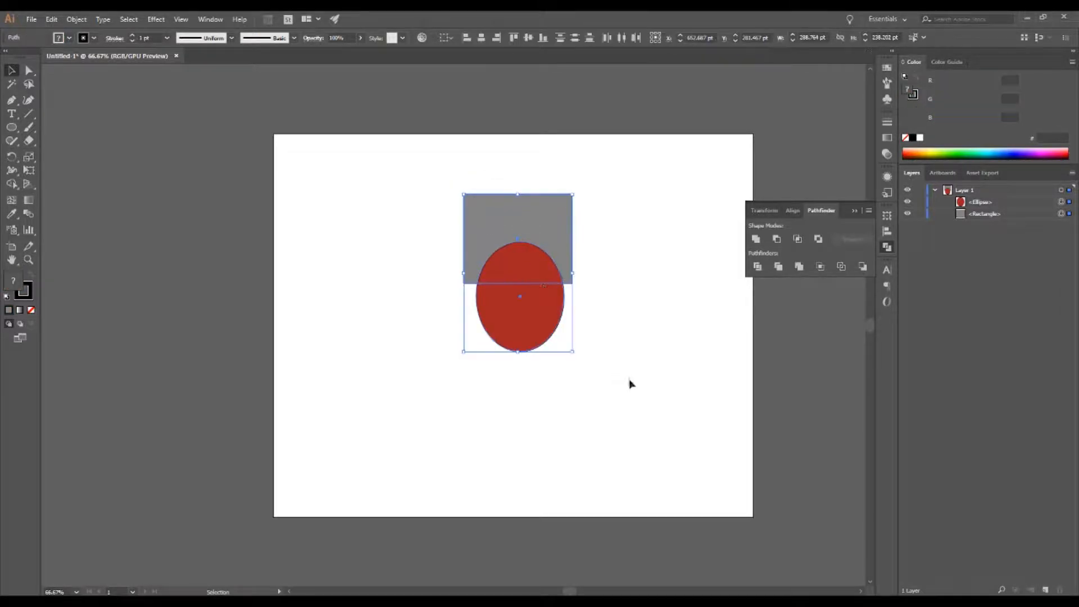
left_click(777, 239)
Step: Move the cut shape and undo the moves and the Minus Front
left_click_drag(545, 241, 513, 255)
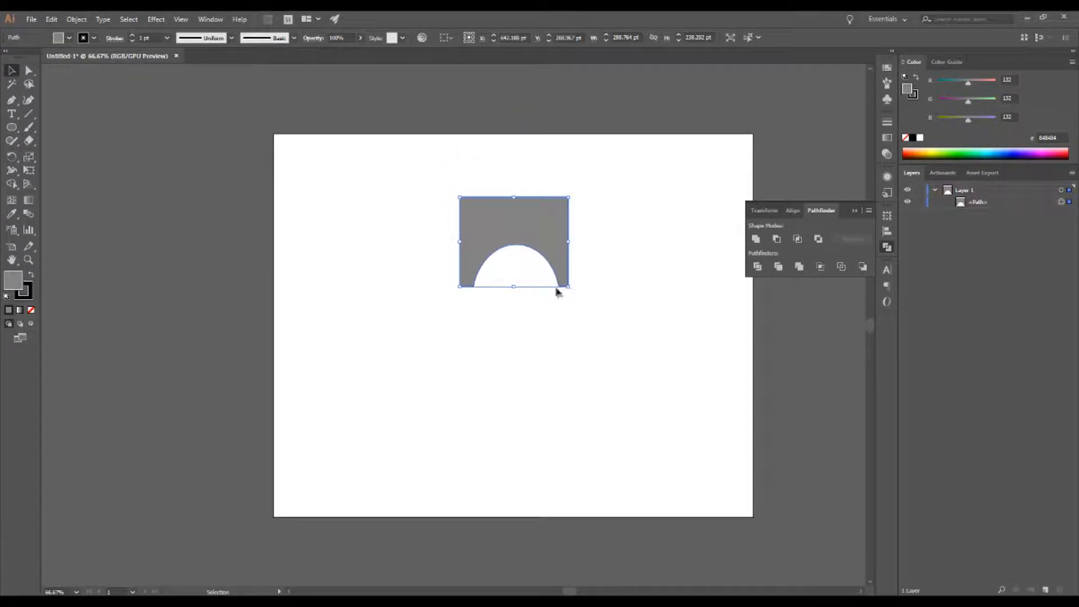
mouse_move(523, 219)
left_mouse_down()
mouse_move(550, 212)
mouse_move(527, 201)
left_mouse_up()
key("ctrl+z")
key("ctrl+z")
key("ctrl+z")
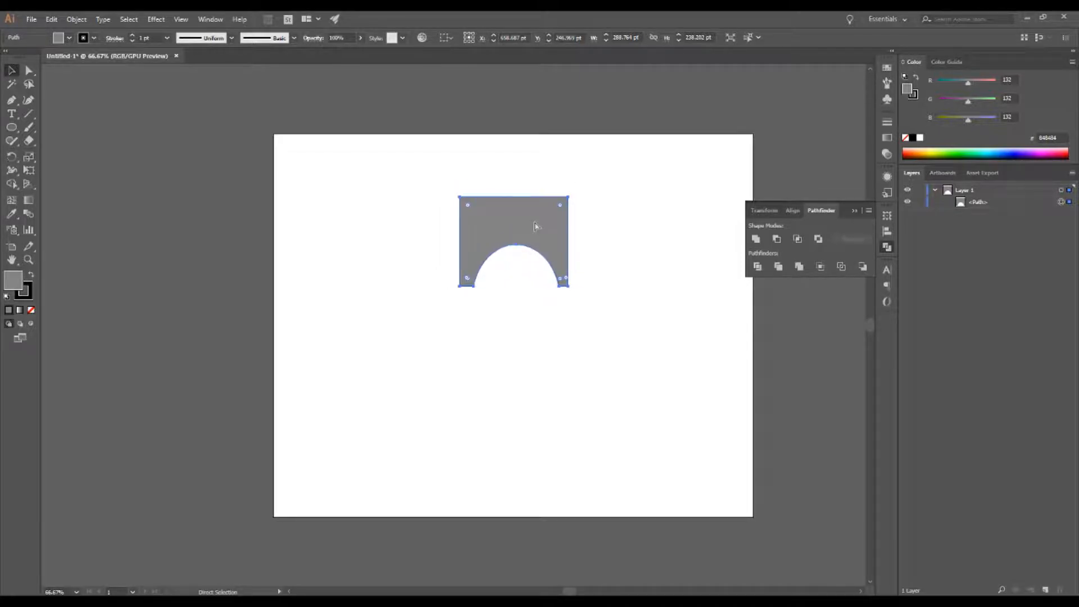
key("ctrl+z")
Step: Apply Minus Front to both shapes again and undo it
left_click_drag(549, 321, 527, 180)
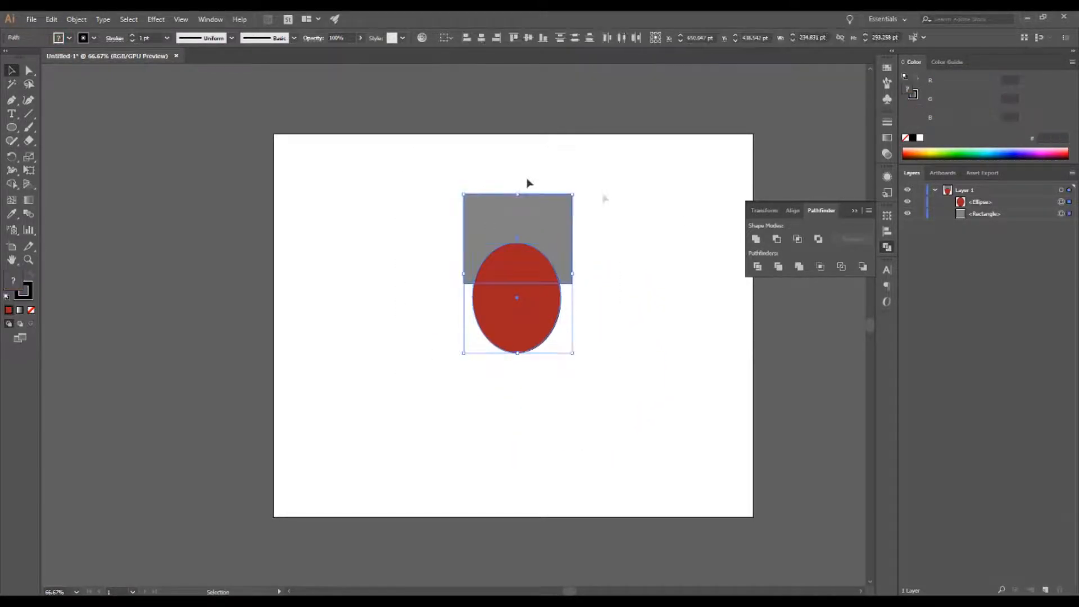
left_click(777, 239)
left_click(581, 198)
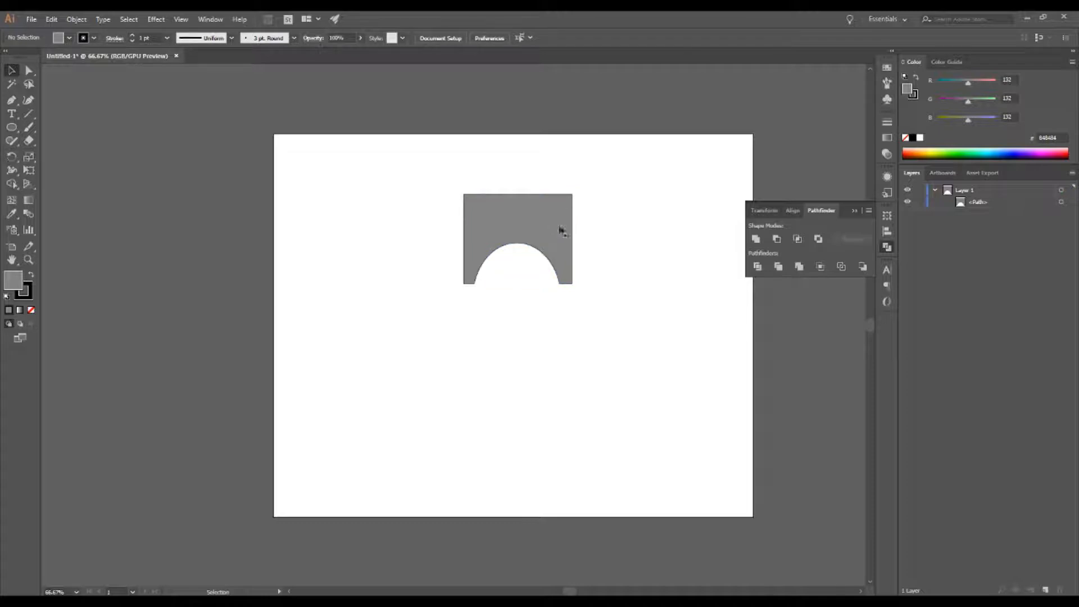
key("ctrl+z")
Step: Select both shapes and apply the Intersect shape mode
left_click(574, 265)
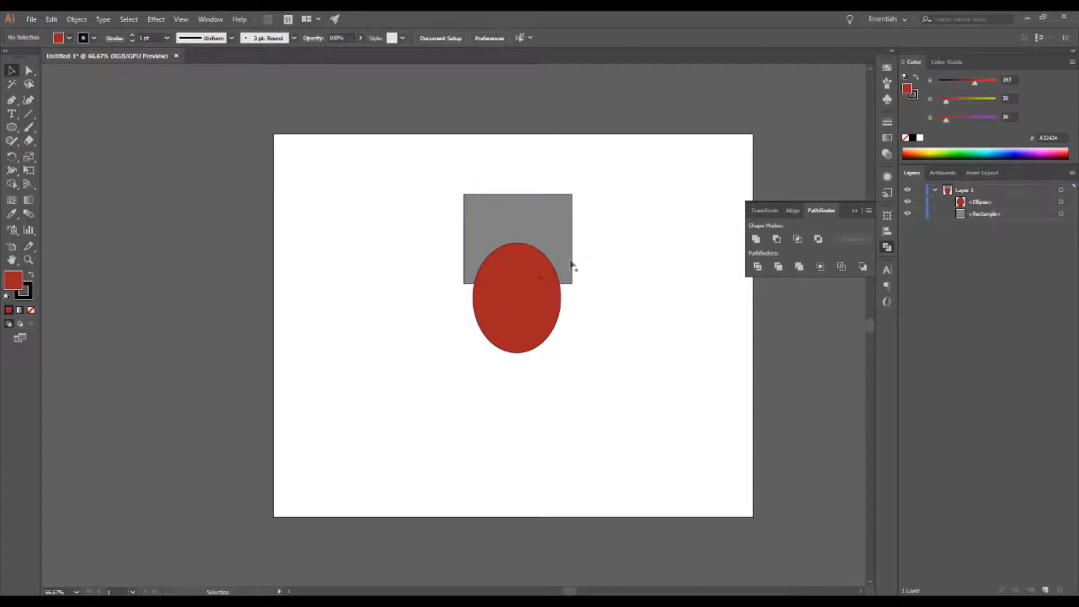
left_click(528, 298)
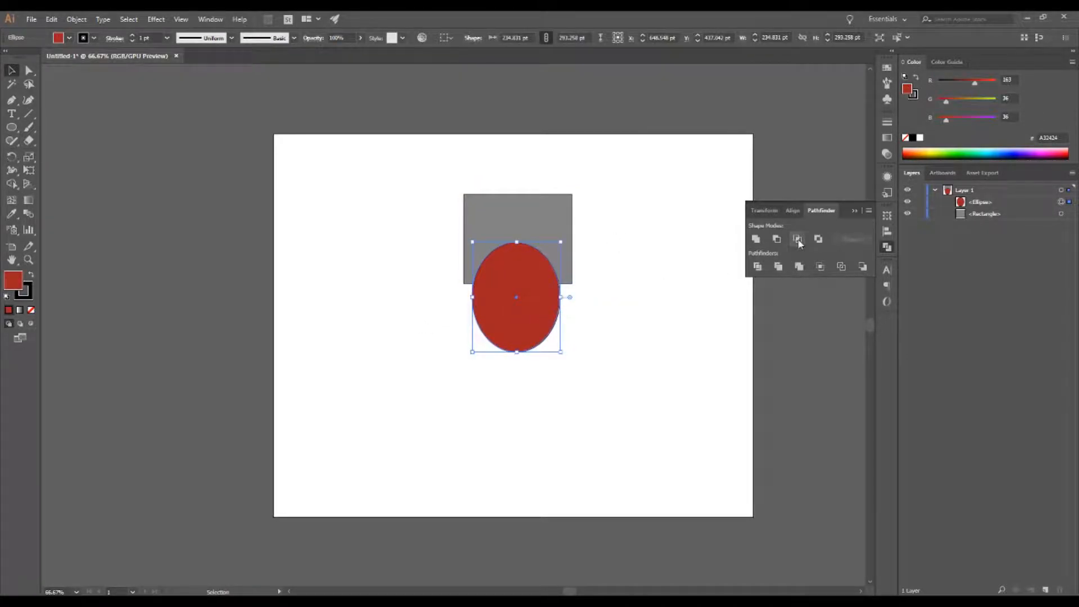
left_click_drag(649, 316, 409, 194)
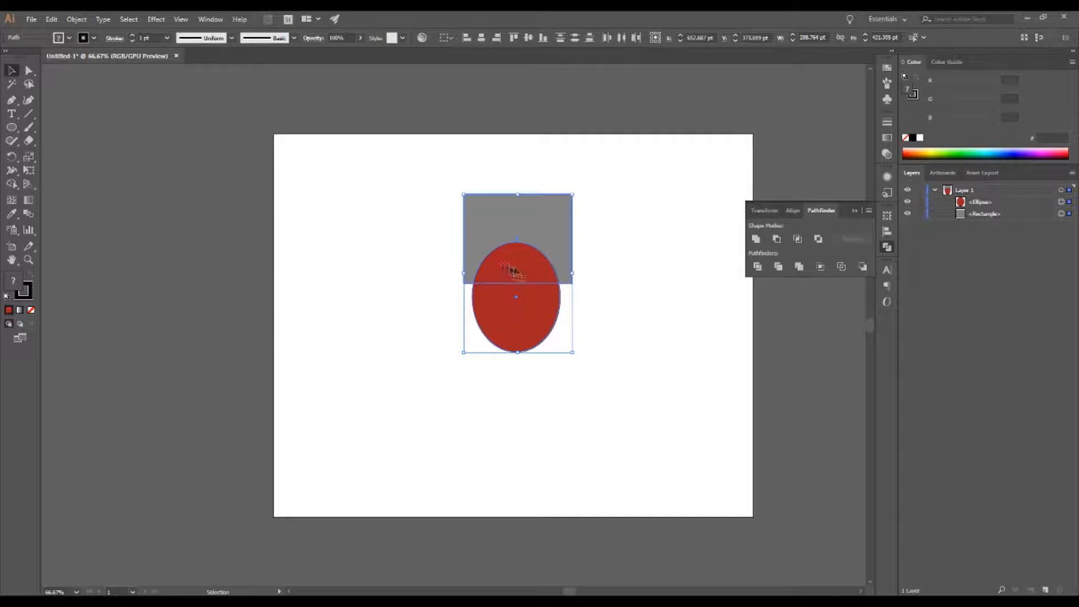
left_click(797, 239)
left_click(682, 349)
Step: Move the intersected shape and undo the moves and the Intersect
left_click_drag(525, 264, 627, 211)
left_click_drag(626, 211, 517, 285)
key("ctrl+z")
key("ctrl+z")
key("ctrl+z")
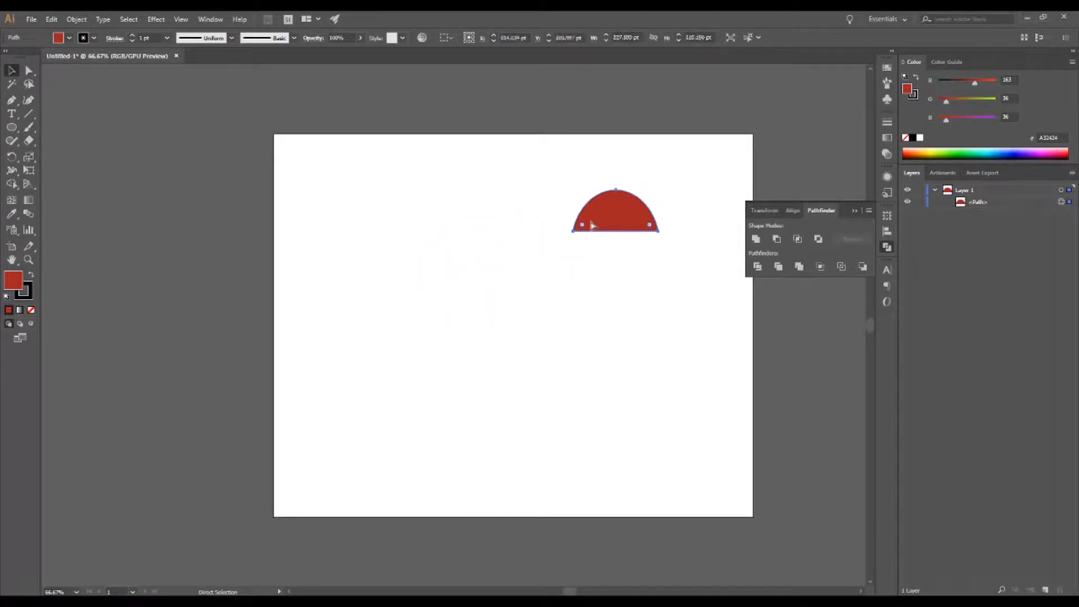
key("ctrl+z")
Step: Nudge the ellipse and combine both shapes with the Exclude shape mode
left_click(612, 275)
mouse_move(519, 338)
left_mouse_down()
mouse_move(560, 343)
mouse_move(501, 324)
mouse_move(518, 330)
left_mouse_up()
left_click(609, 304)
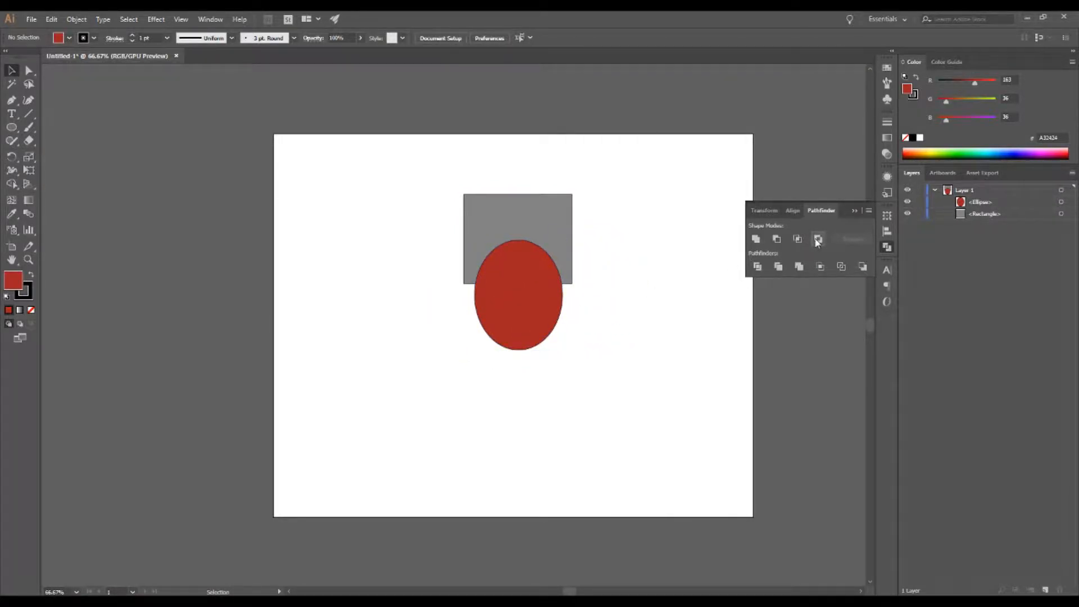
left_click_drag(641, 341, 382, 197)
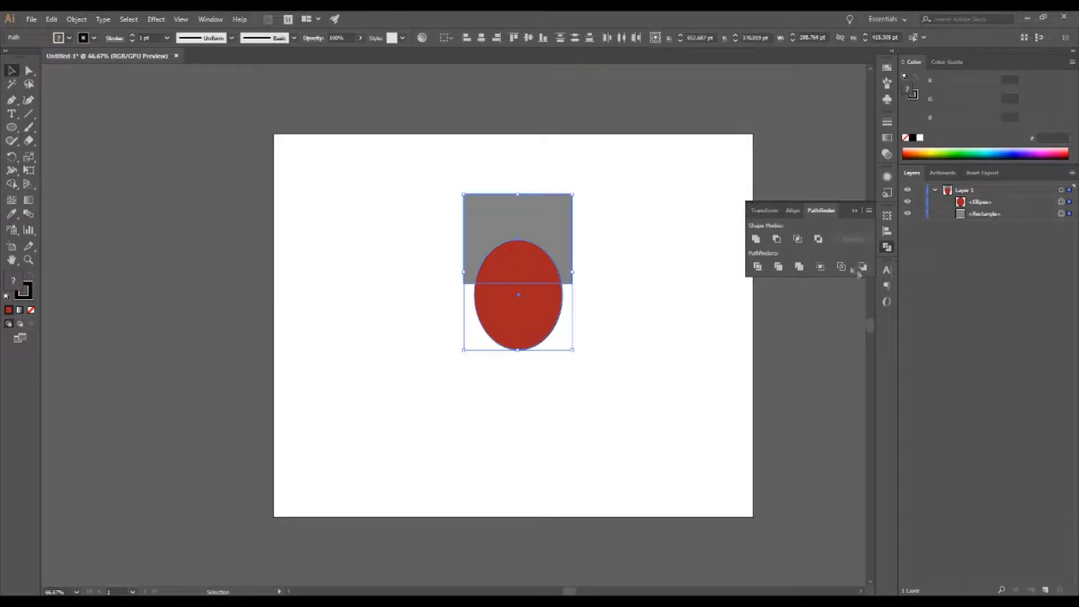
left_click(819, 240)
left_click(623, 219)
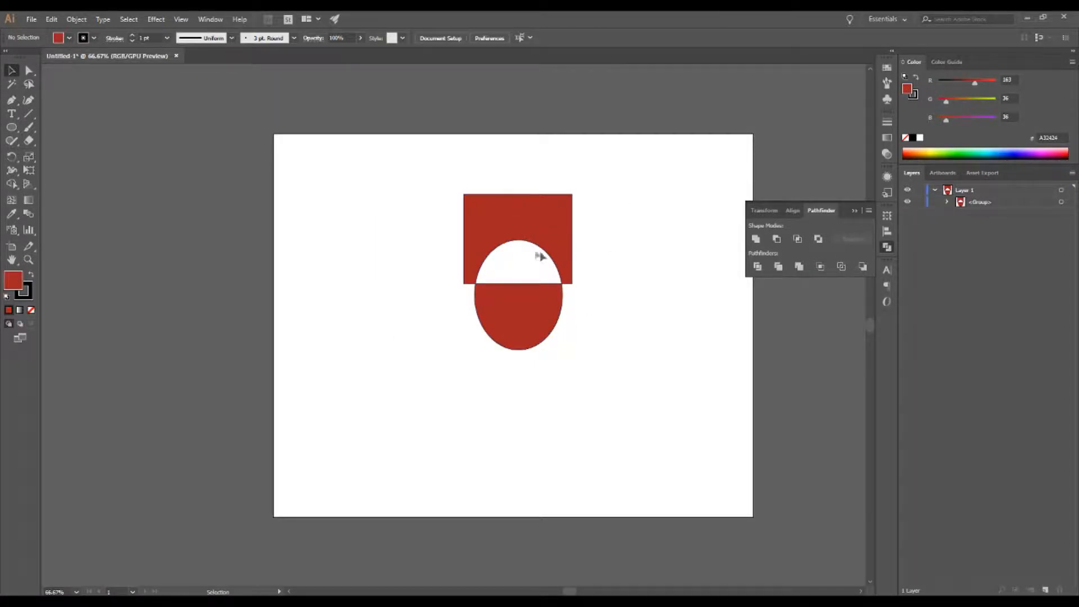
Step: Move the excluded group up slightly and drag its lower half-ellipse path around
left_click_drag(518, 207, 515, 195)
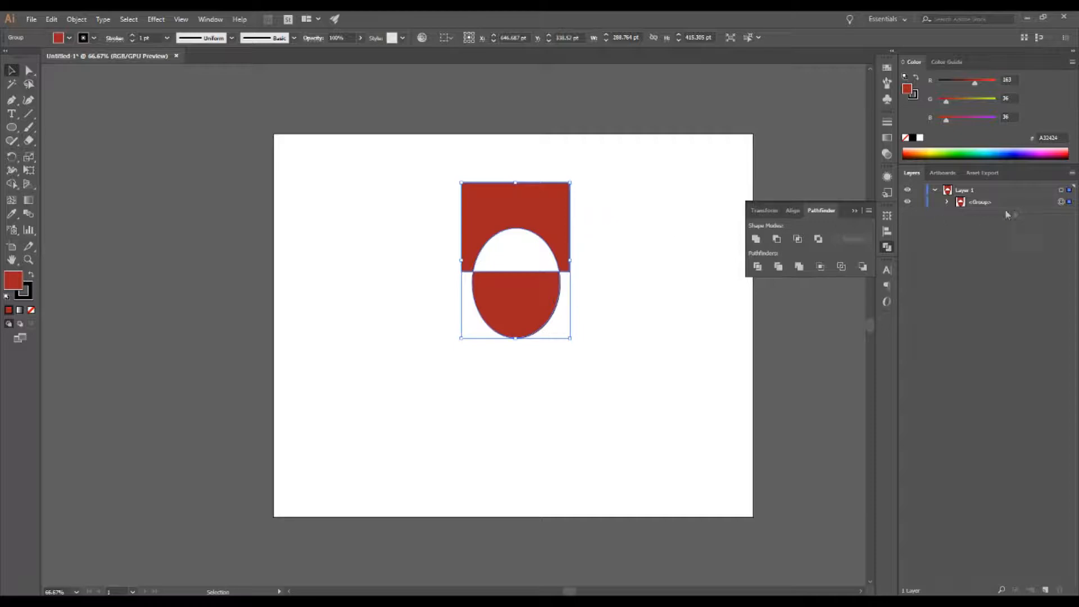
left_click(948, 202)
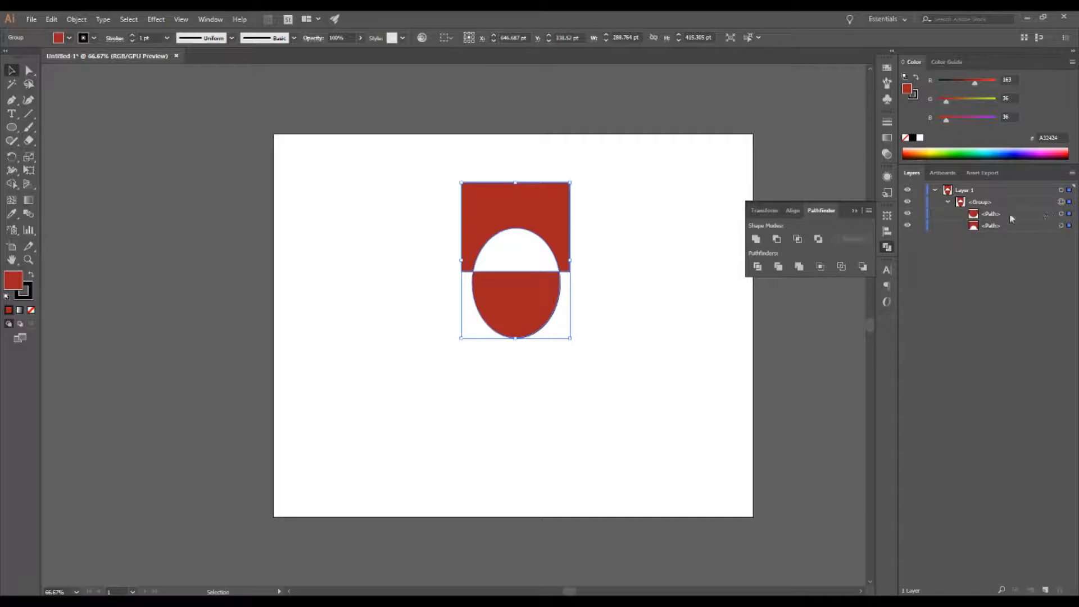
left_click(1062, 214)
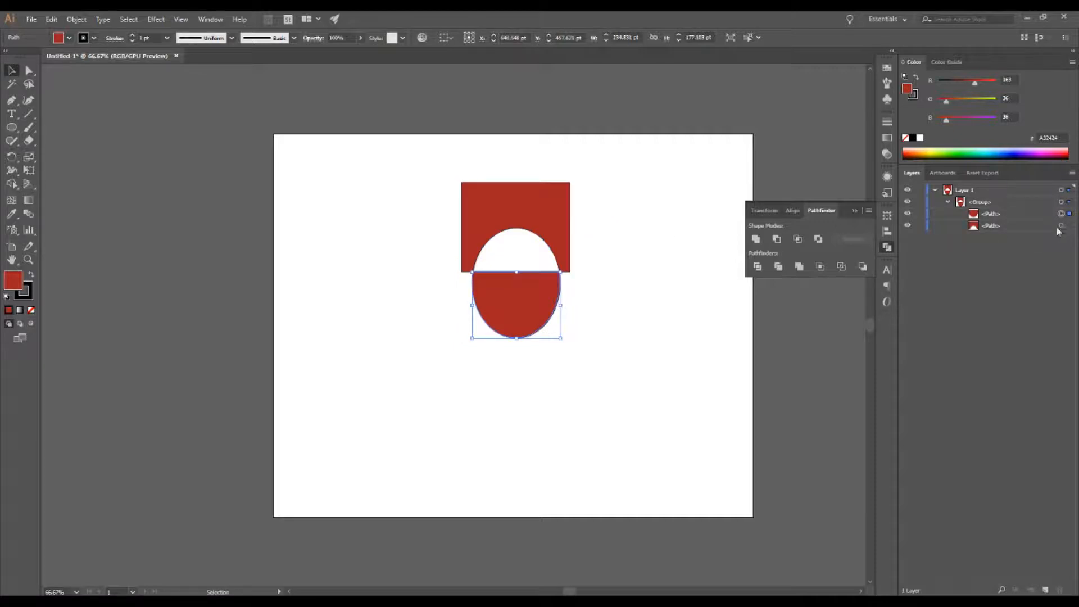
left_click_drag(523, 292, 652, 387)
left_click_drag(651, 378, 613, 323)
Step: Reorder the group's paths in the Layers panel and move pieces on the artboard with Direct Selection
left_click_drag(993, 257, 987, 196)
left_click(686, 260)
left_click_drag(579, 333, 556, 394)
left_click(496, 221)
left_click_drag(496, 221, 587, 208)
key("a")
Step: Undo the Exclude and all the following moves
key("ctrl+z")
key("ctrl+z")
key("ctrl+z")
key("ctrl+z")
key("ctrl+z")
key("ctrl+z")
key("ctrl+z")
key("ctrl+z")
key("ctrl+z")
key("ctrl+z")
key("ctrl+z")
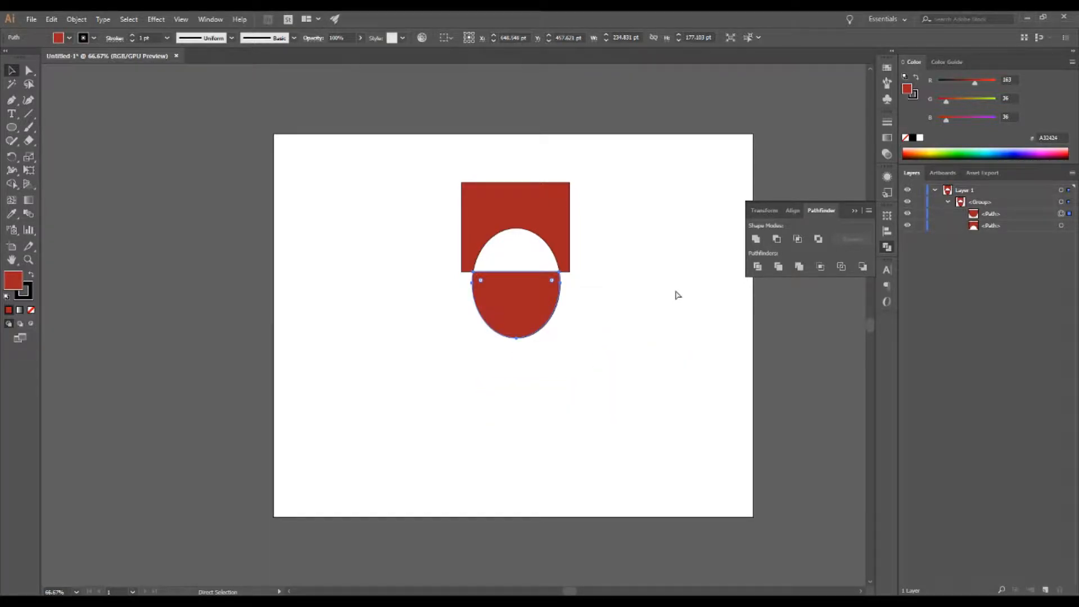
key("ctrl+z")
key("ctrl+z")
Step: Switch to the Selection tool and move the ellipse slightly over the rectangle
key("v")
left_click(652, 291)
left_click_drag(523, 325, 550, 298)
left_click(598, 332)
left_click(672, 321)
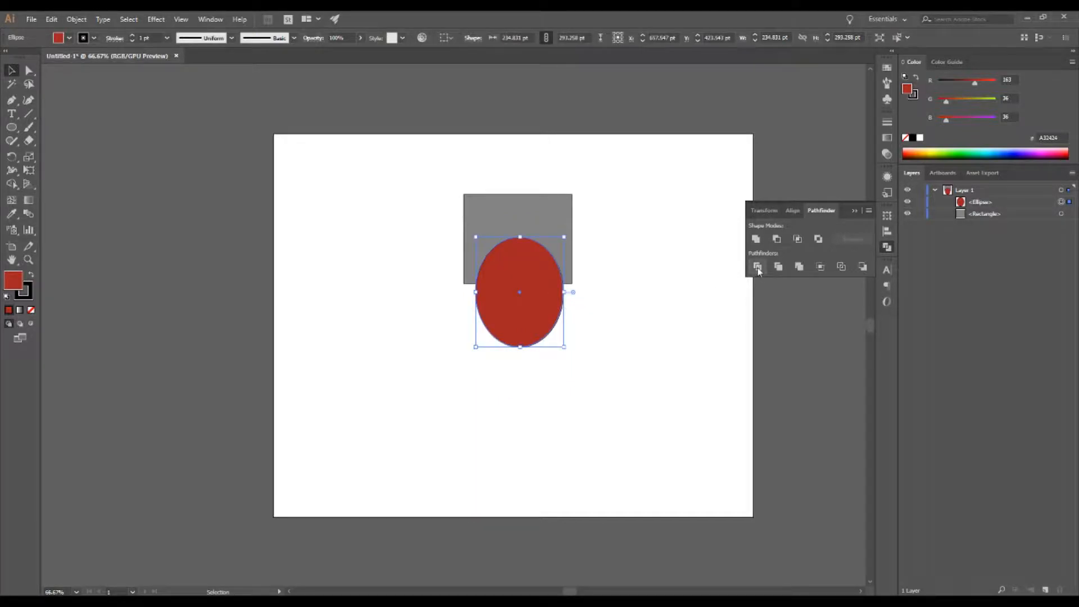
Step: Select both shapes and apply the Divide pathfinder
left_click(583, 294)
left_click_drag(631, 343, 437, 187)
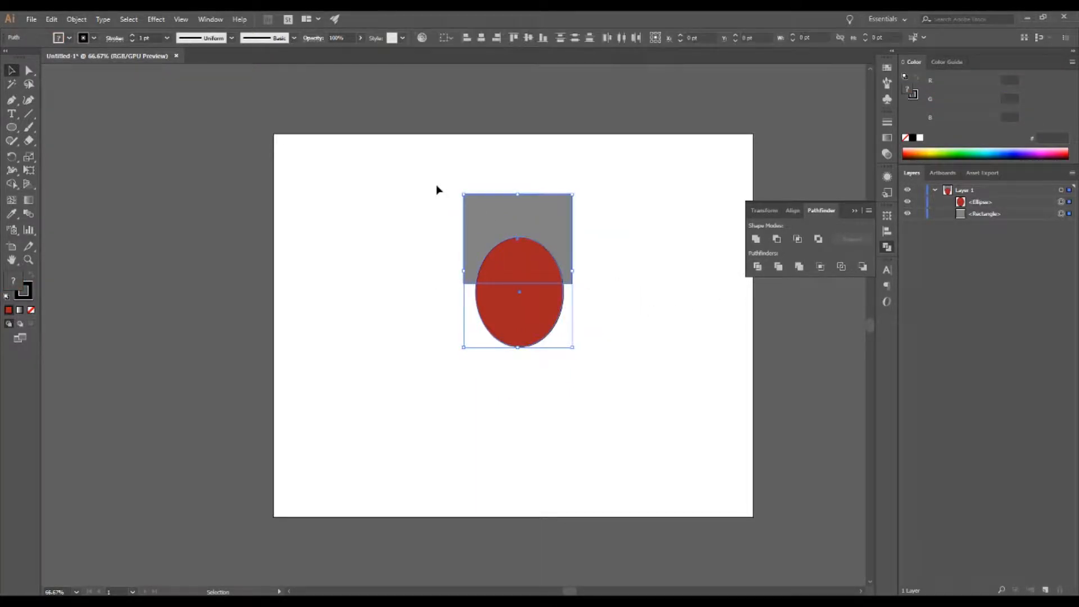
left_click(758, 266)
Step: Expand the divided group and move the rectangle piece toward the artboard's upper-left
left_click(947, 202)
left_click(699, 204)
left_click(1060, 237)
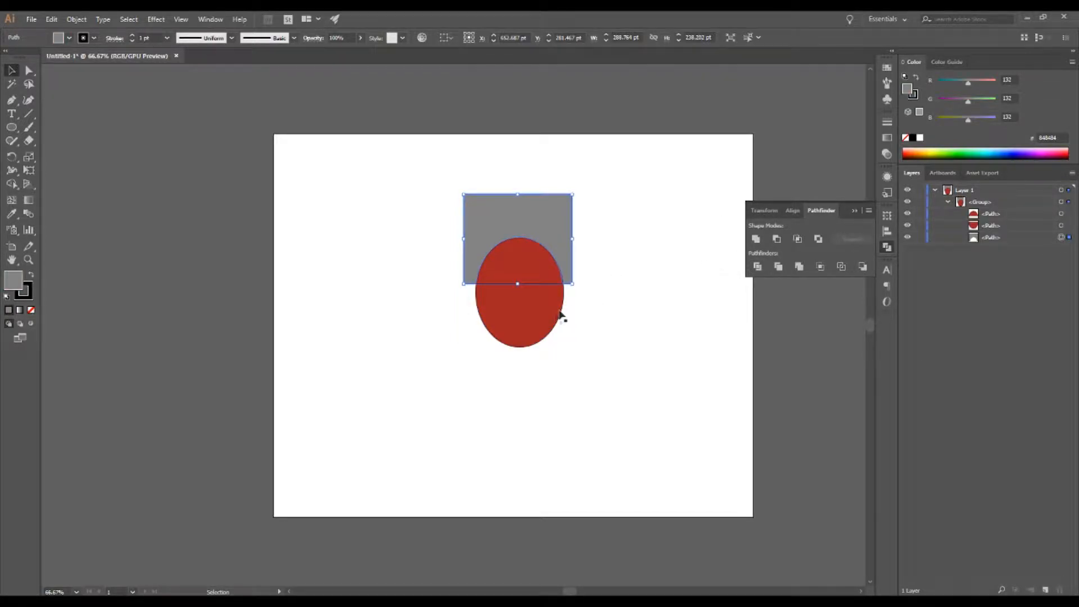
left_click_drag(548, 220, 396, 190)
Step: Move the lower half-ellipse piece down and to the left
left_click(629, 205)
left_click(1061, 225)
left_click_drag(560, 309, 422, 368)
left_click(587, 218)
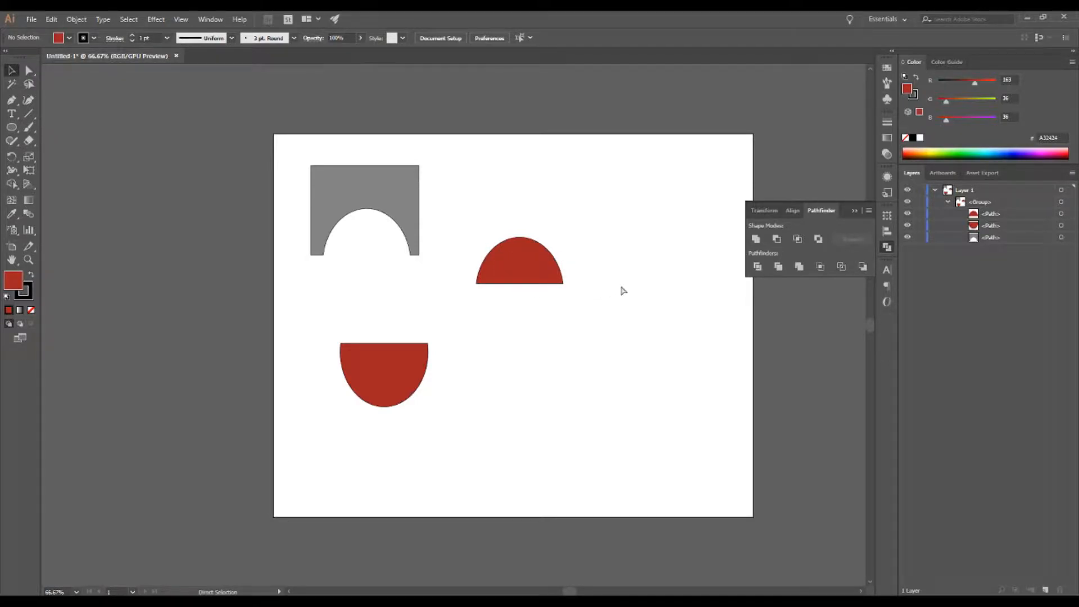
Step: Undo the Divide and the piece moves
key("ctrl+z")
key("ctrl+z")
key("ctrl+z")
key("ctrl+z")
key("ctrl+z")
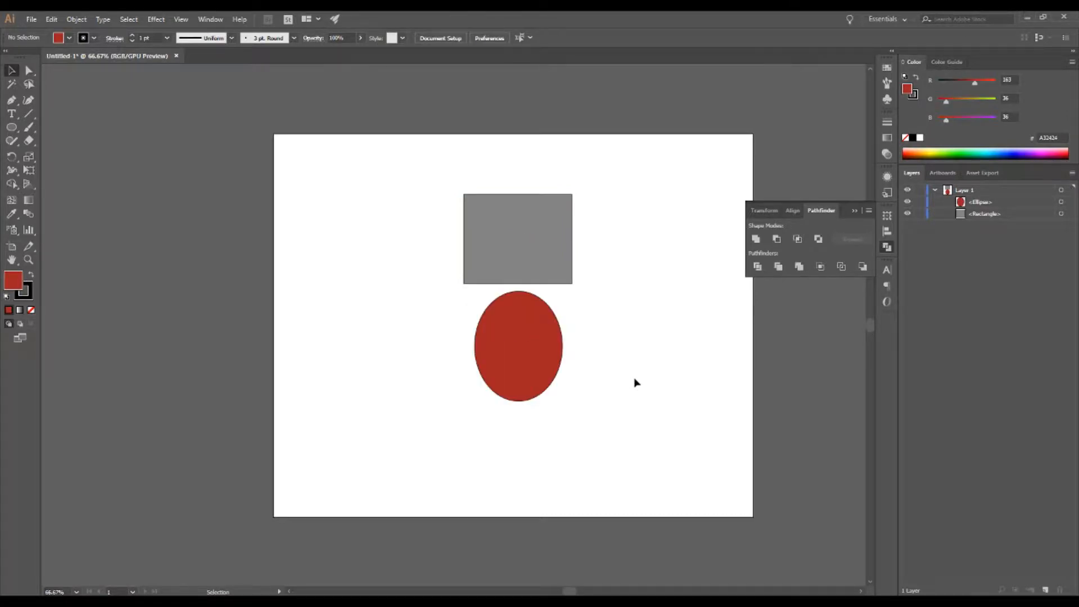
Step: Move the ellipse up over the rectangle, select both shapes and apply the Trim pathfinder
left_click_drag(545, 349, 540, 283)
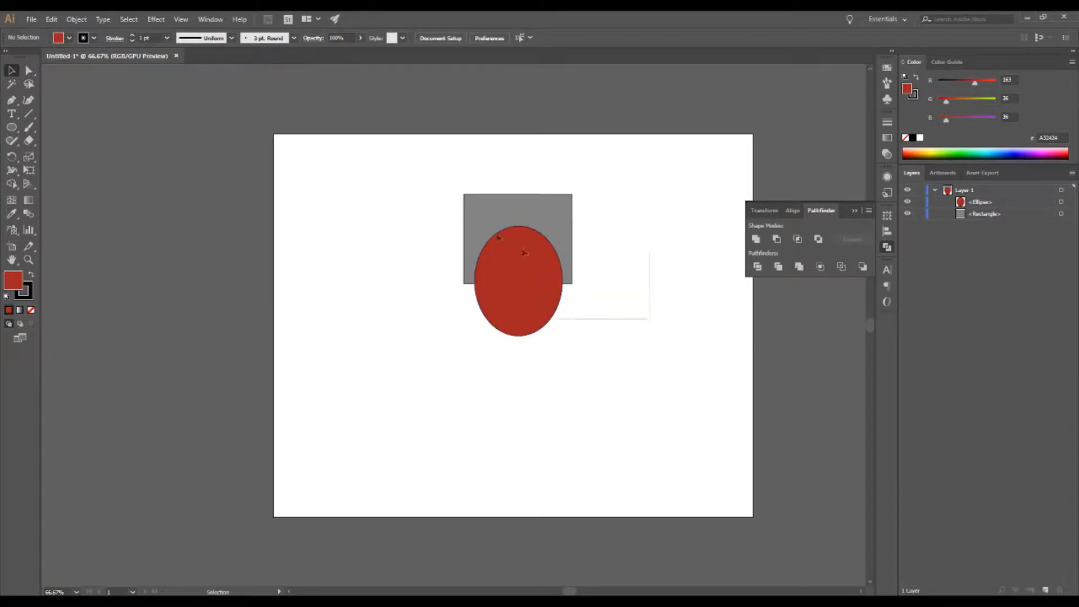
left_click_drag(650, 338, 414, 186)
left_click(778, 267)
left_click(683, 271)
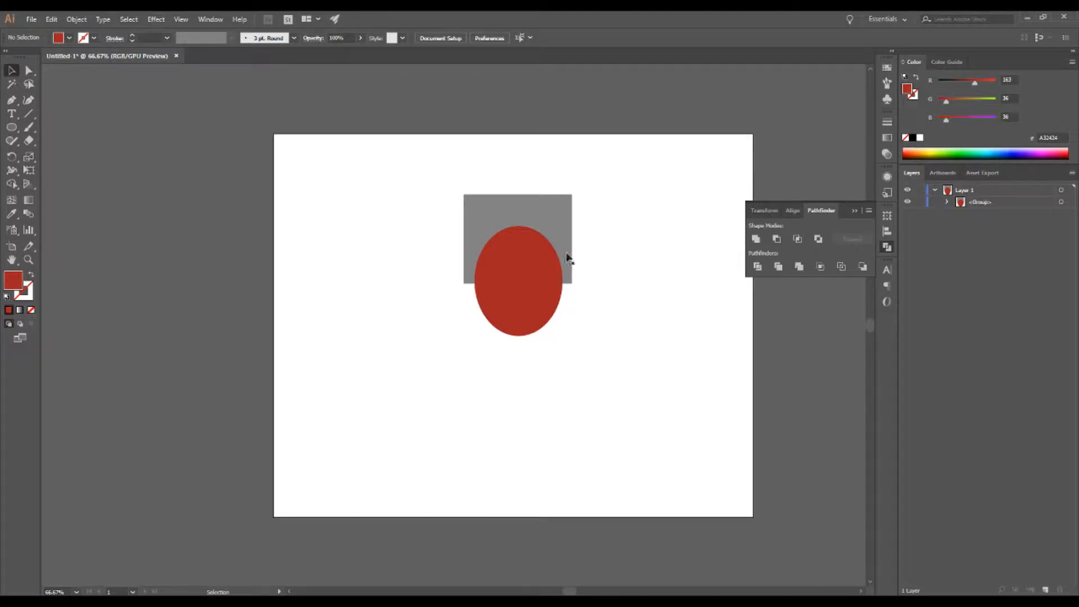
Step: Expand the trimmed group and move its rectangle piece up and to the left
left_click_drag(513, 299, 536, 300)
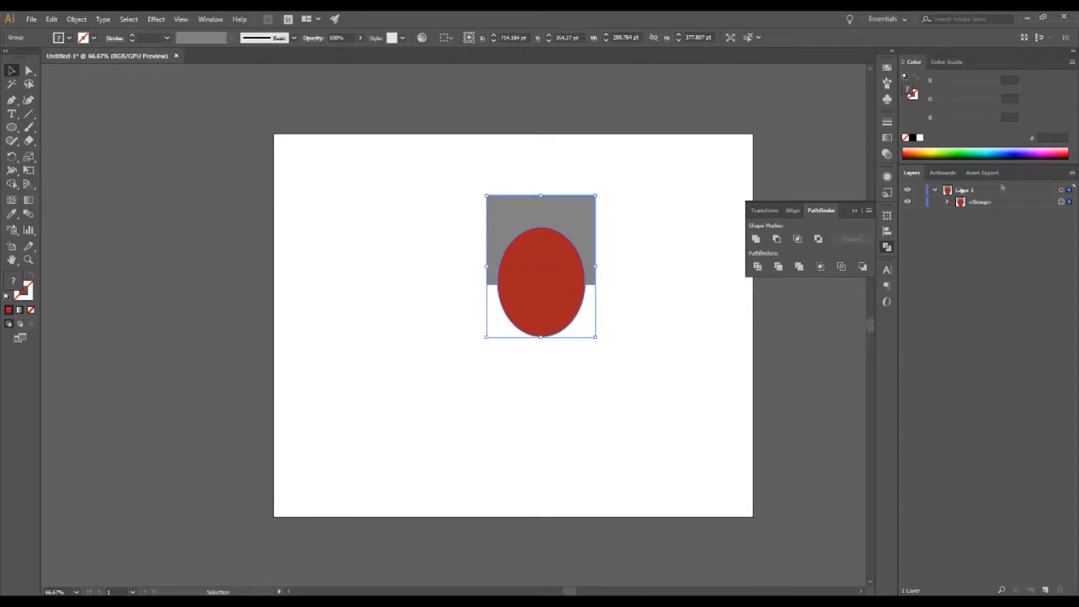
left_click(947, 202)
left_click(1064, 226)
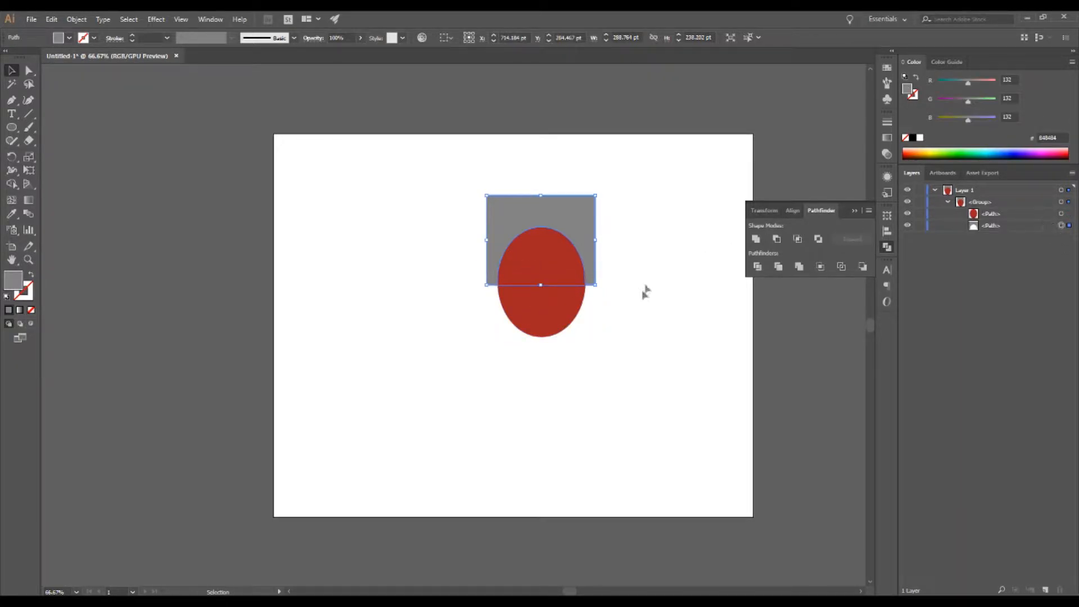
left_click_drag(574, 226, 502, 199)
left_click(431, 209)
left_click(1063, 226)
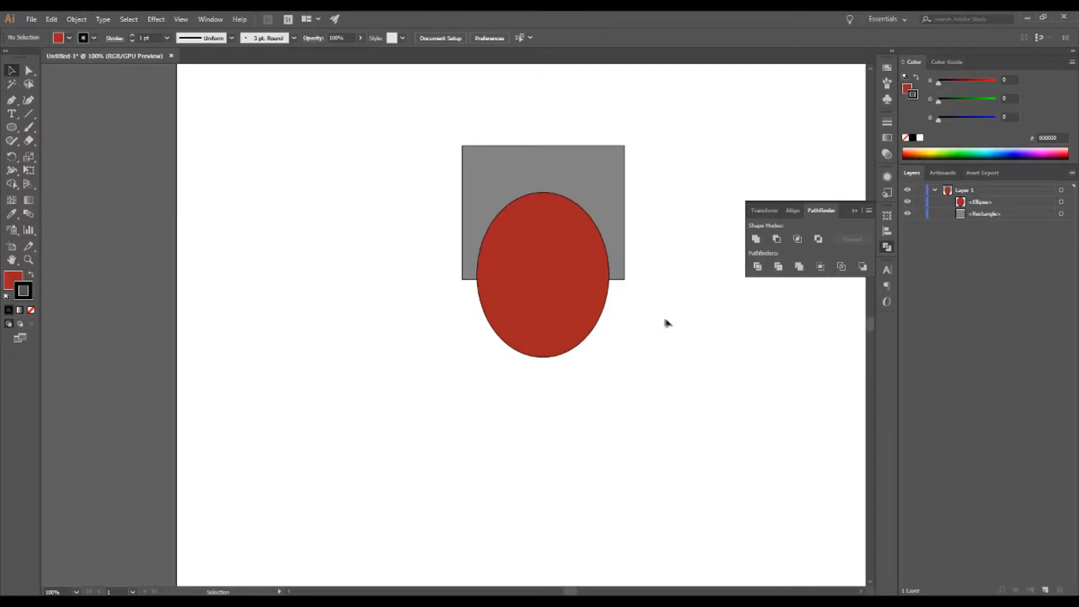
Step: Select both overlapping shapes and apply the Crop pathfinder
mouse_move(572, 296)
left_mouse_down()
mouse_move(561, 279)
mouse_move(570, 296)
left_mouse_up()
left_click_drag(690, 362, 436, 140)
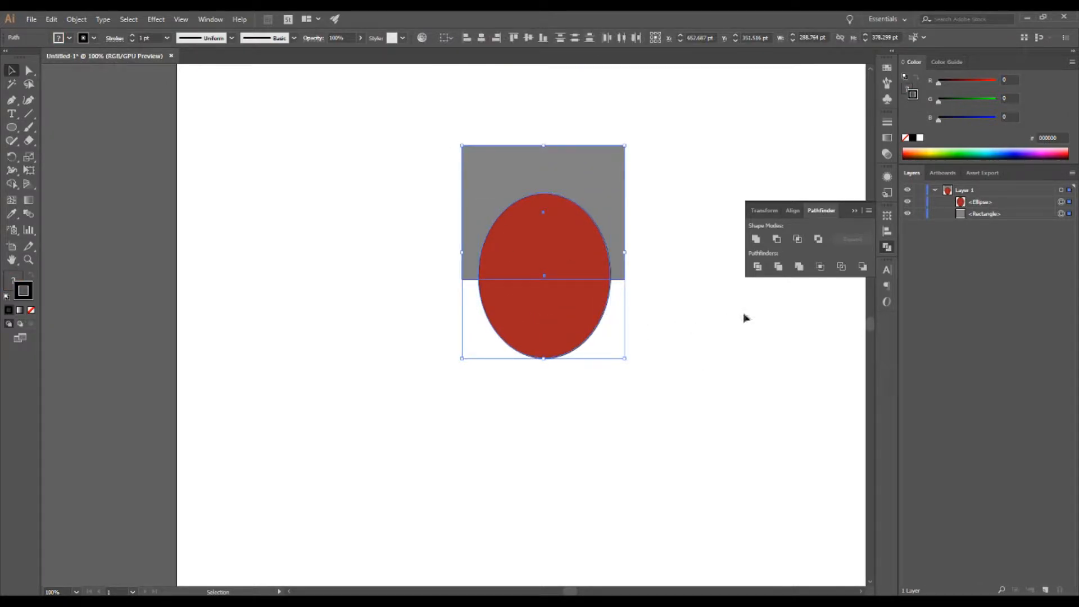
left_click(826, 269)
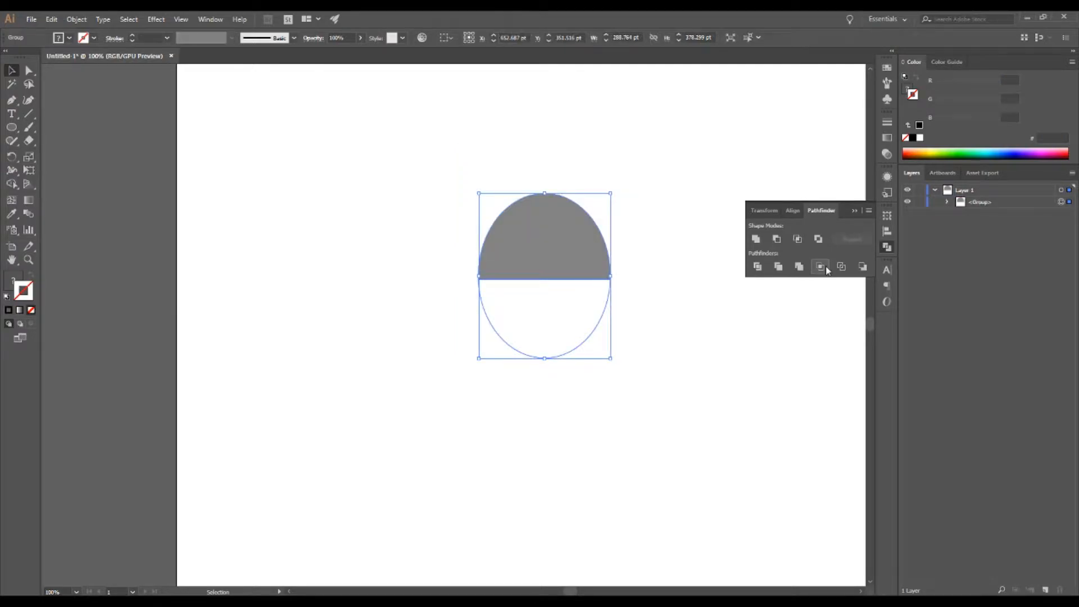
Step: Select the cropped group and move it slightly down and to the left
left_click(733, 317)
left_click_drag(450, 174, 621, 307)
left_click(660, 217)
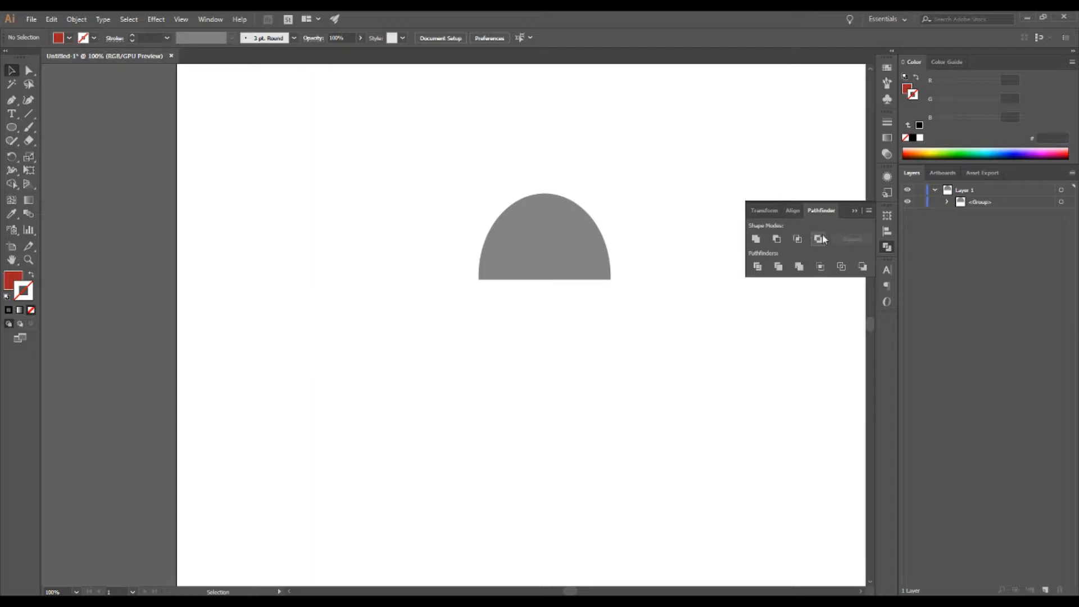
left_click(559, 199)
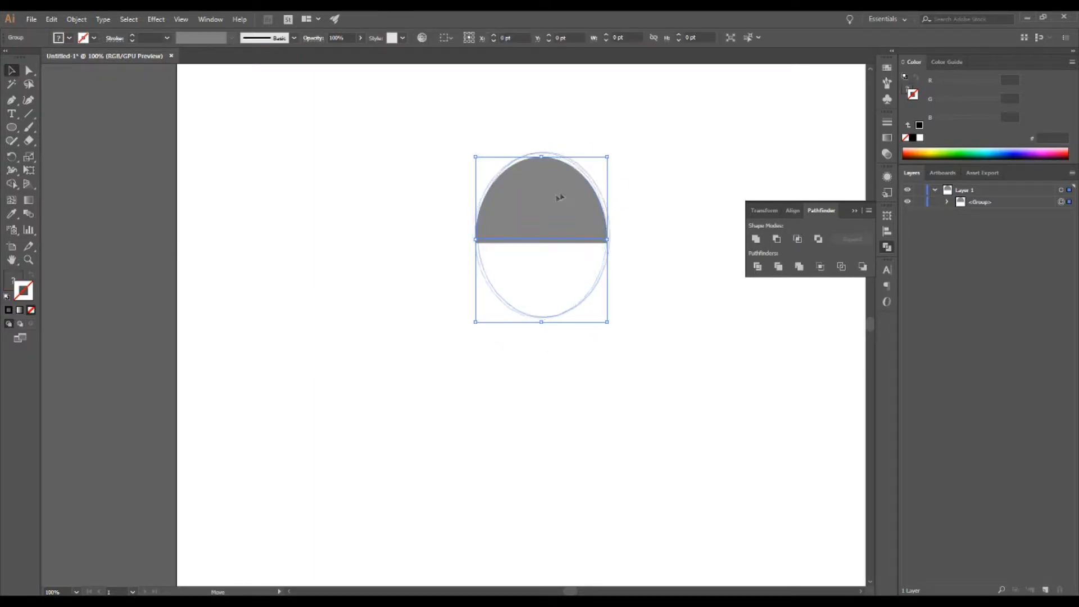
left_click_drag(568, 203, 560, 217)
Step: Expand the cropped group and select its individual paths one at a time
left_click(948, 203)
left_click(1062, 225)
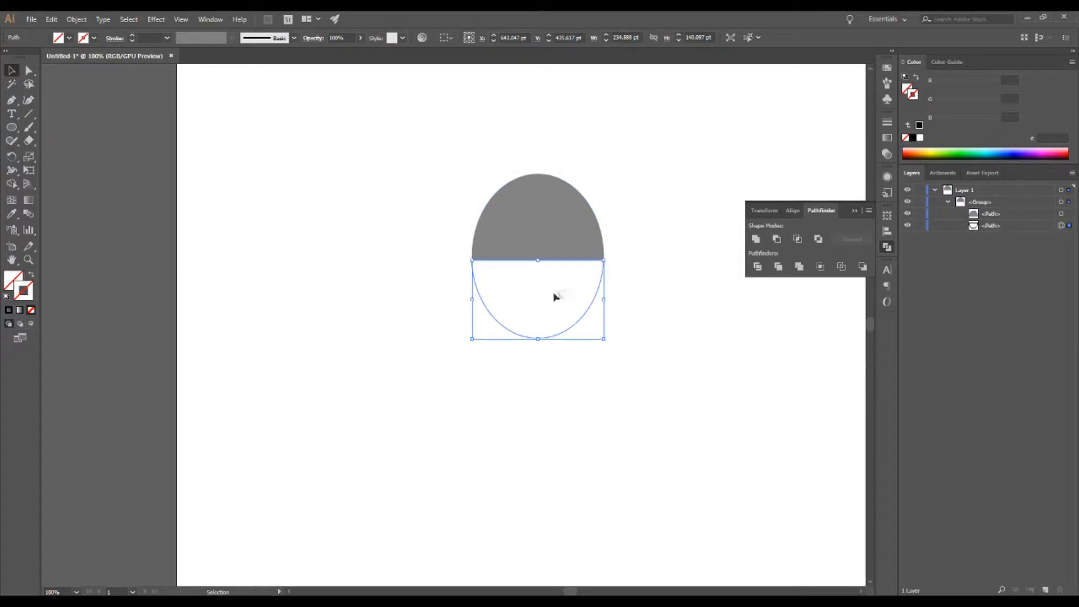
left_click(543, 338)
left_click(1061, 226)
mouse_move(565, 336)
left_mouse_down()
mouse_move(516, 356)
mouse_move(559, 376)
mouse_move(565, 335)
left_mouse_up()
key("a")
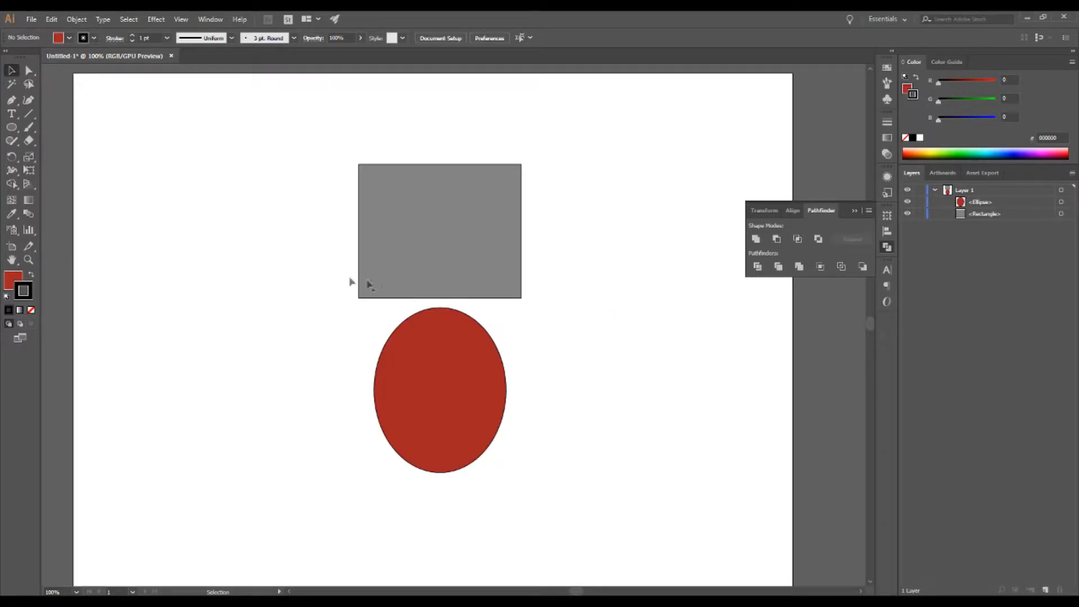
Step: Move the ellipse up over the rectangle, select both shapes and apply the Outline pathfinder
left_click_drag(434, 378, 462, 318)
left_click_drag(617, 407, 222, 147)
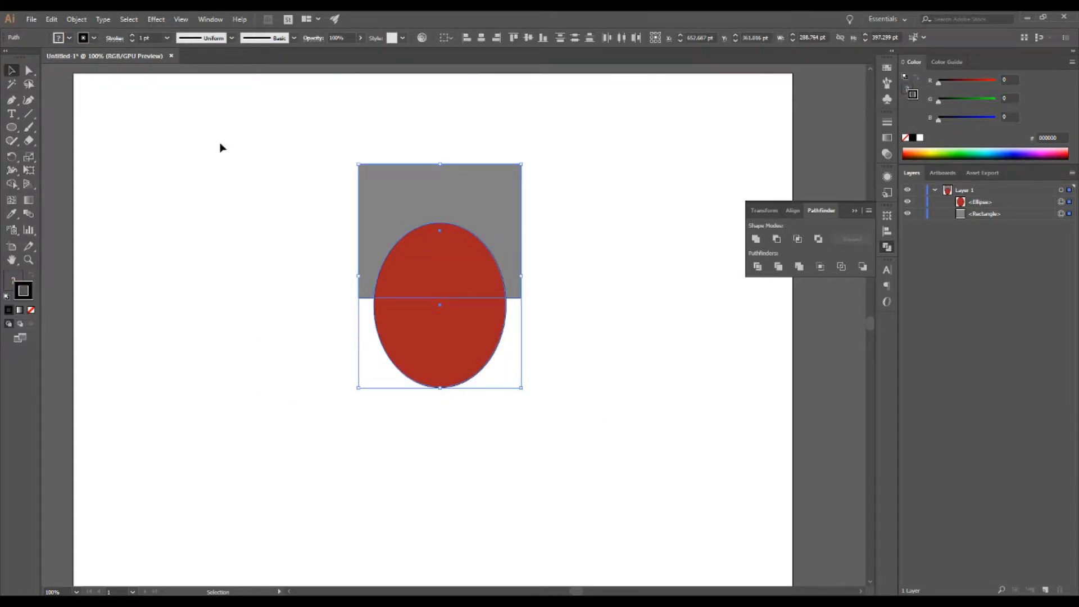
left_click(842, 266)
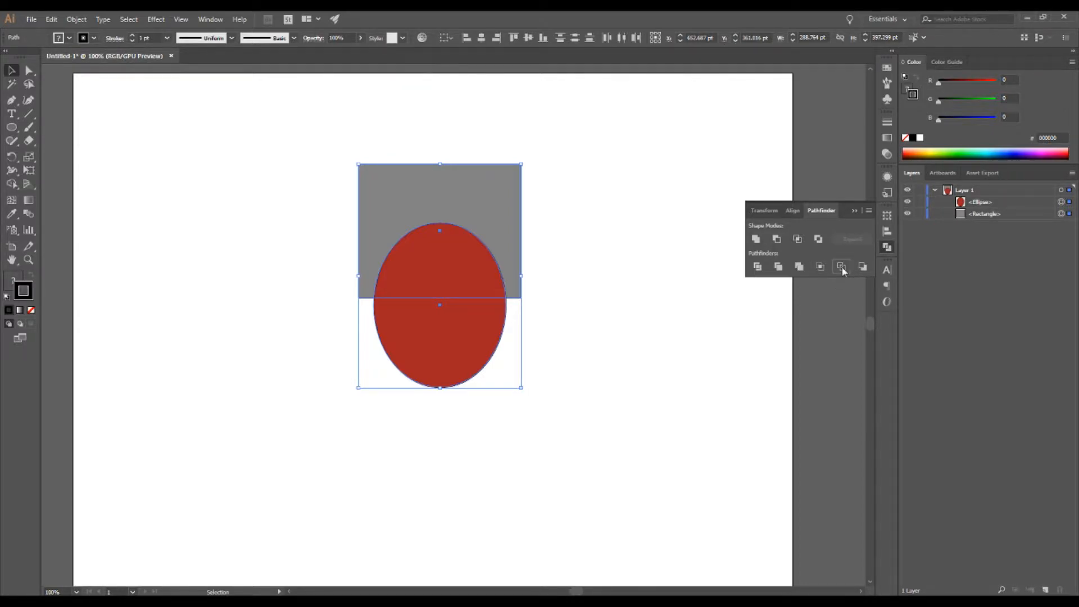
Step: Expand the outlined group and select the upper half-ellipse arc
left_click(661, 296)
scroll(309, 301, "up", 1)
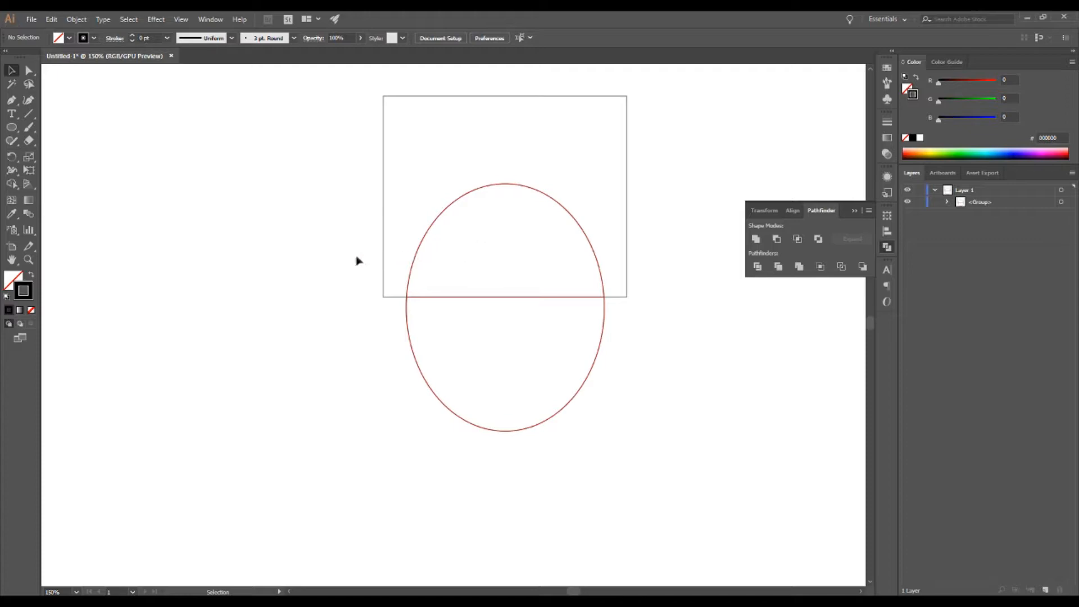
scroll(354, 263, "up", 1)
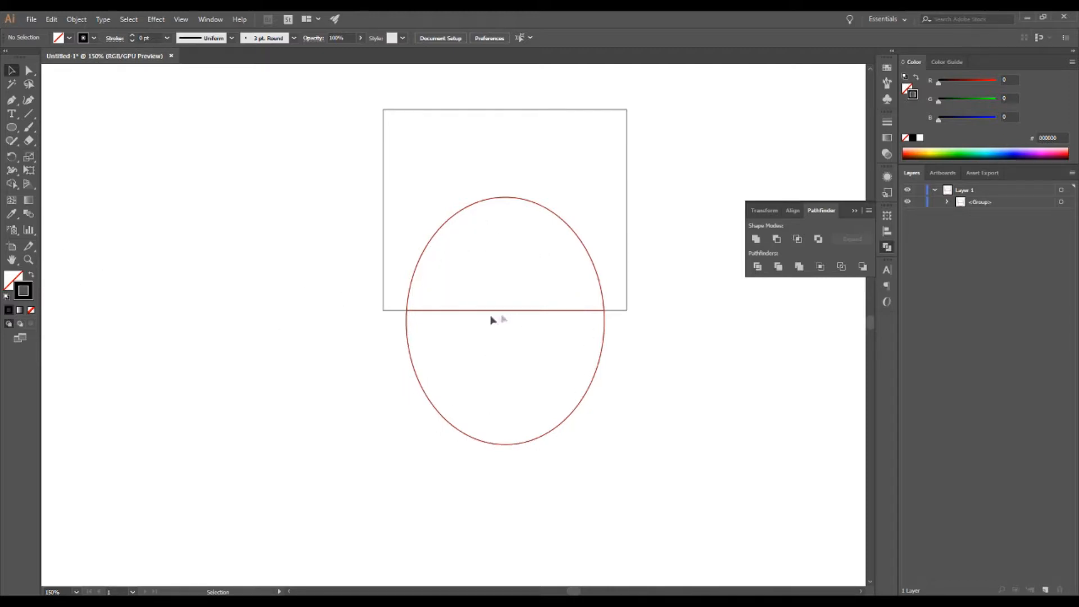
left_click(11, 275)
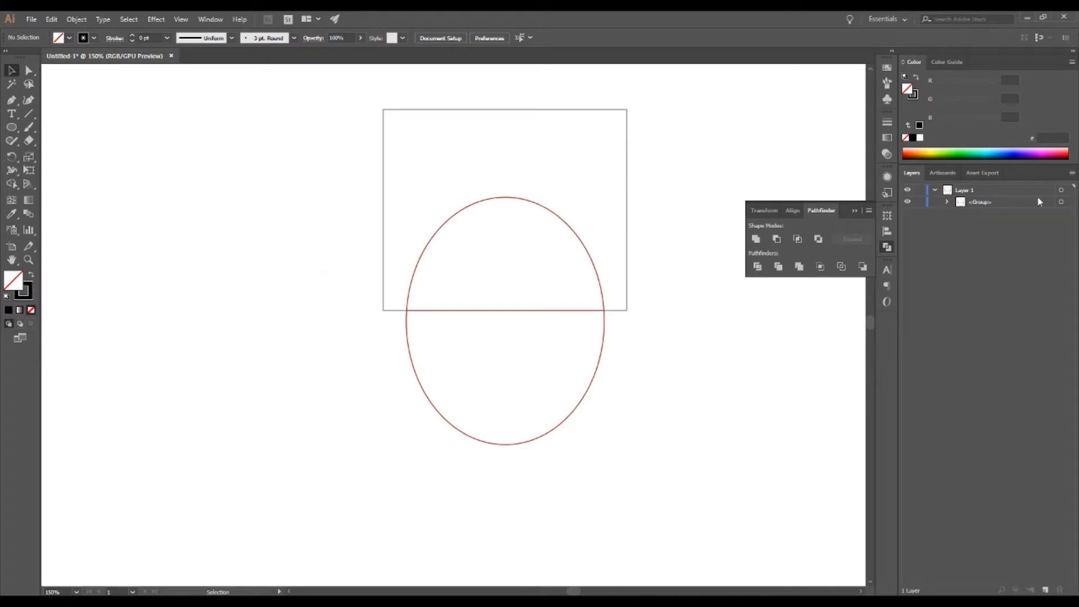
left_click(947, 202)
left_click(1062, 215)
left_click(563, 335)
left_click(1062, 215)
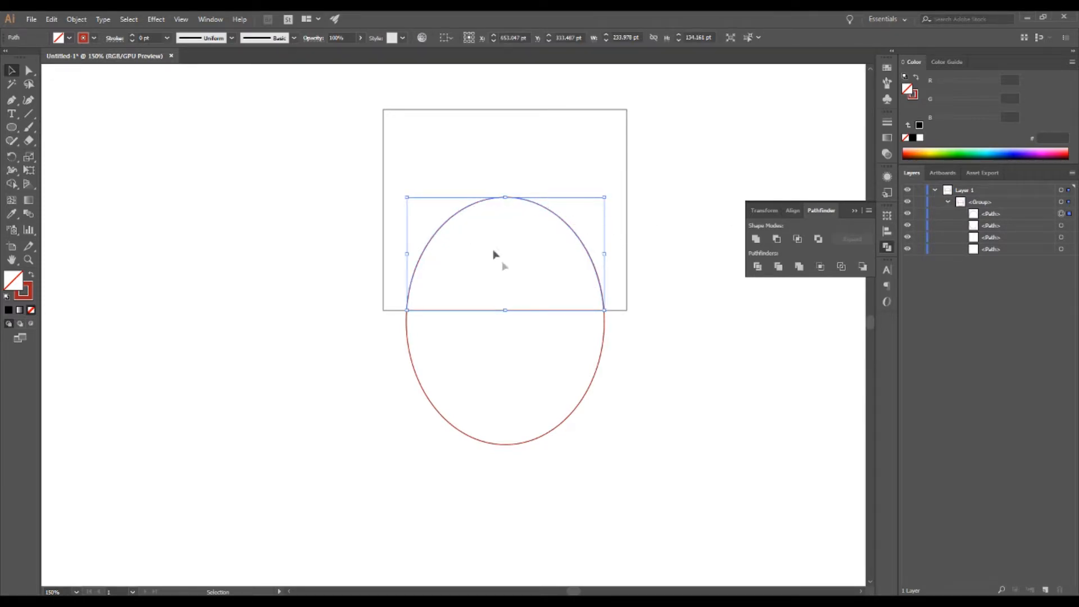
Step: Inspect the arc's stroke and fill, then select each remaining path of the outlined group
left_click(27, 296)
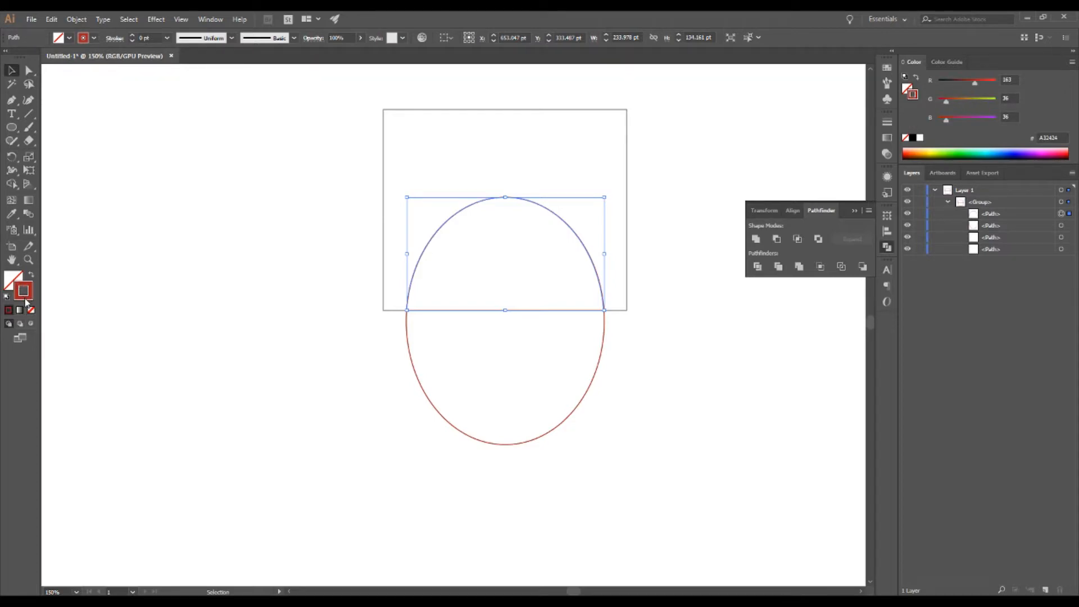
left_click(12, 282)
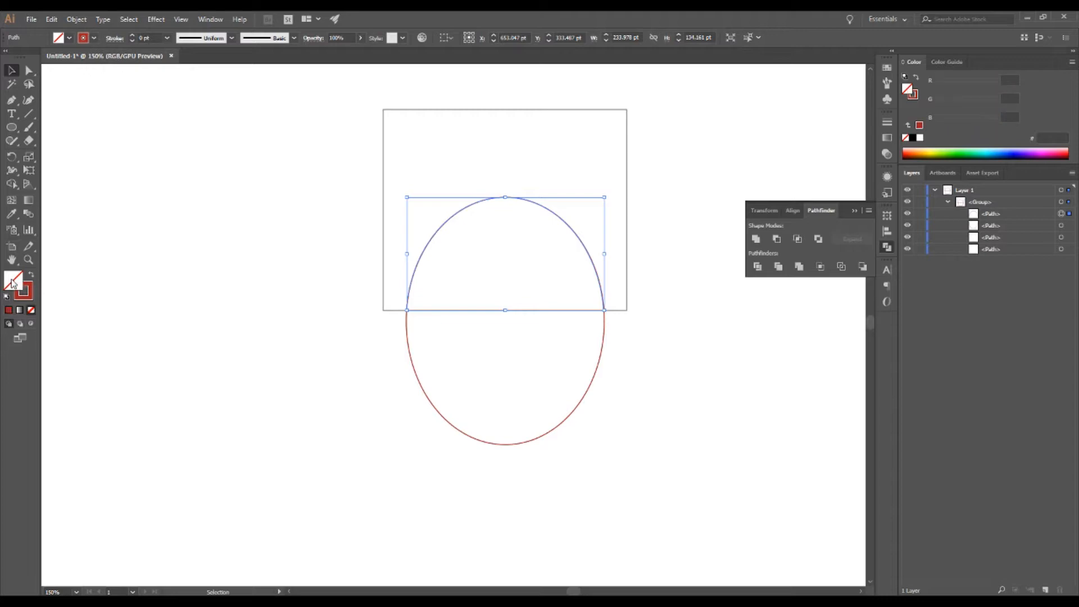
left_click(1062, 226)
left_click(1062, 238)
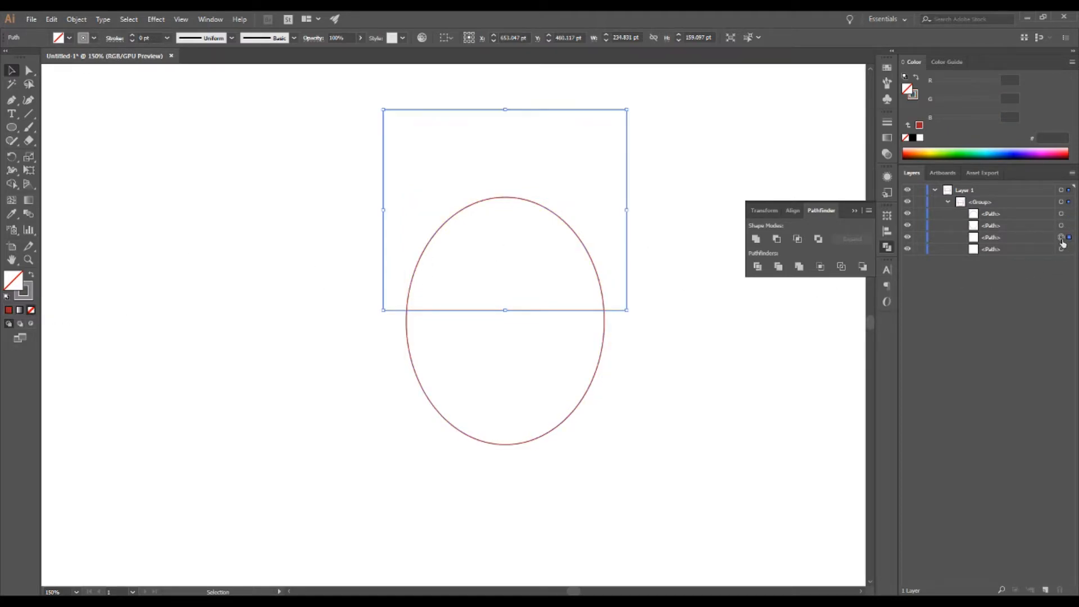
left_click(1061, 249)
left_click(1062, 237)
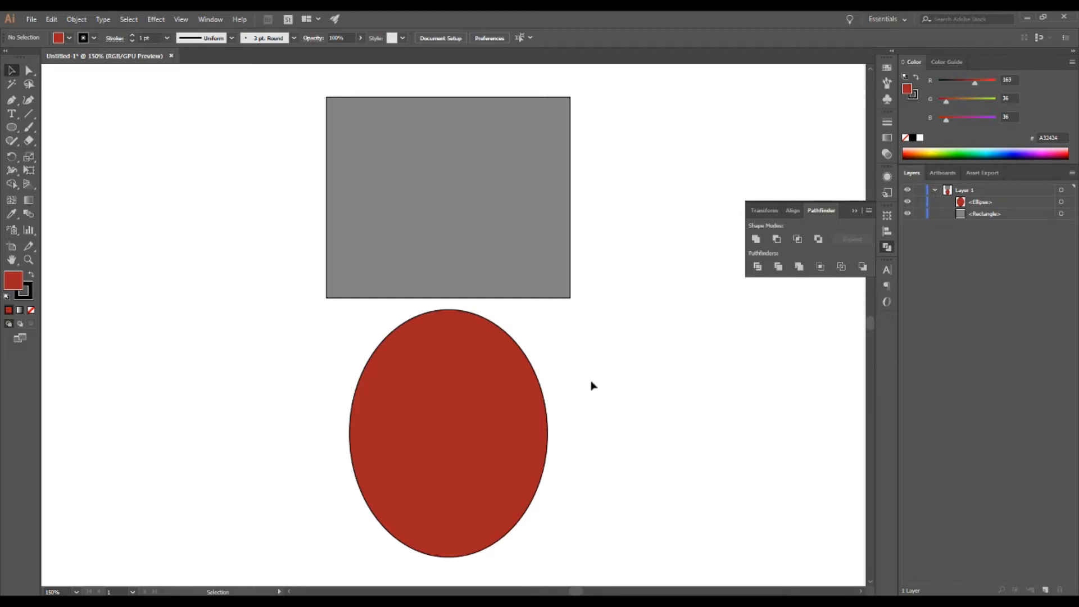
Step: Move the ellipse up over the rectangle, select both shapes and apply the Minus Back pathfinder
left_click_drag(481, 448, 478, 330)
left_click_drag(669, 420, 206, 118)
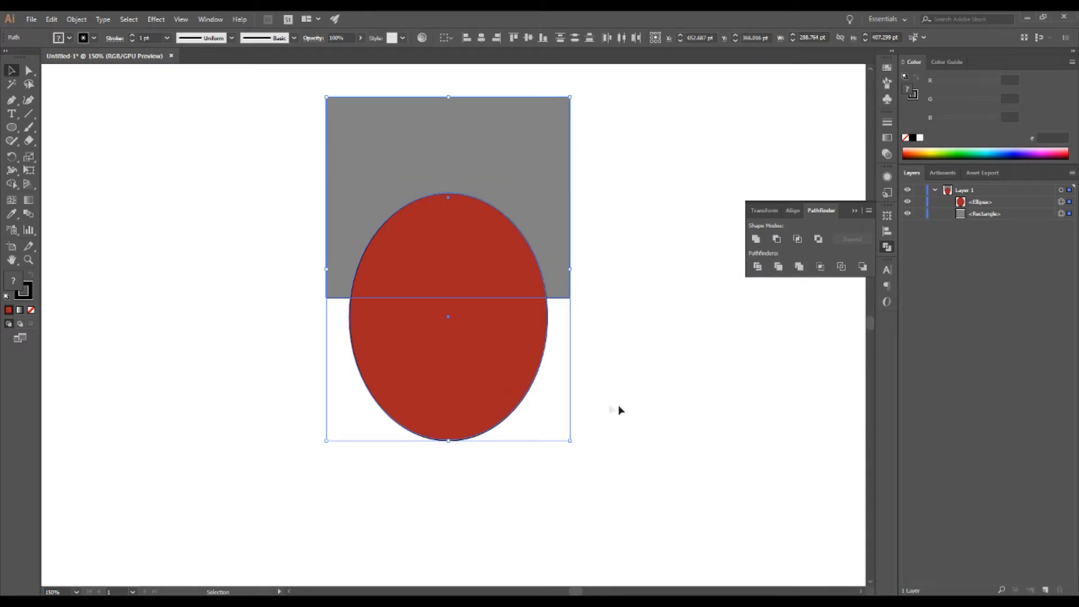
left_click(866, 267)
left_click(638, 330)
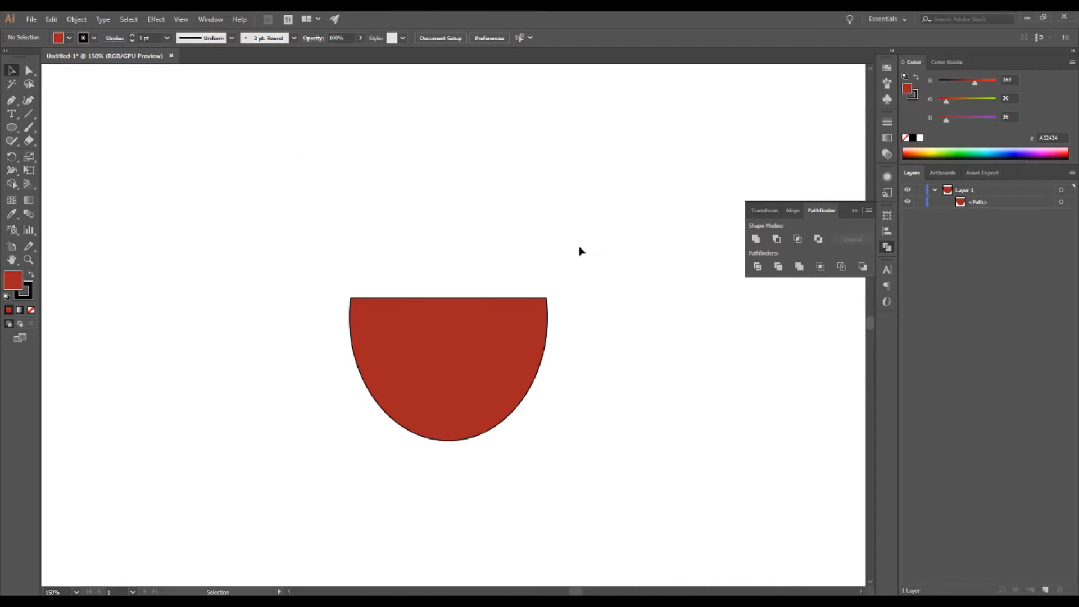
Step: Undo the Minus Back, nudge the ellipse slightly higher and reapply Minus Back
key("ctrl+z")
left_click(703, 290)
left_click_drag(496, 366, 483, 339)
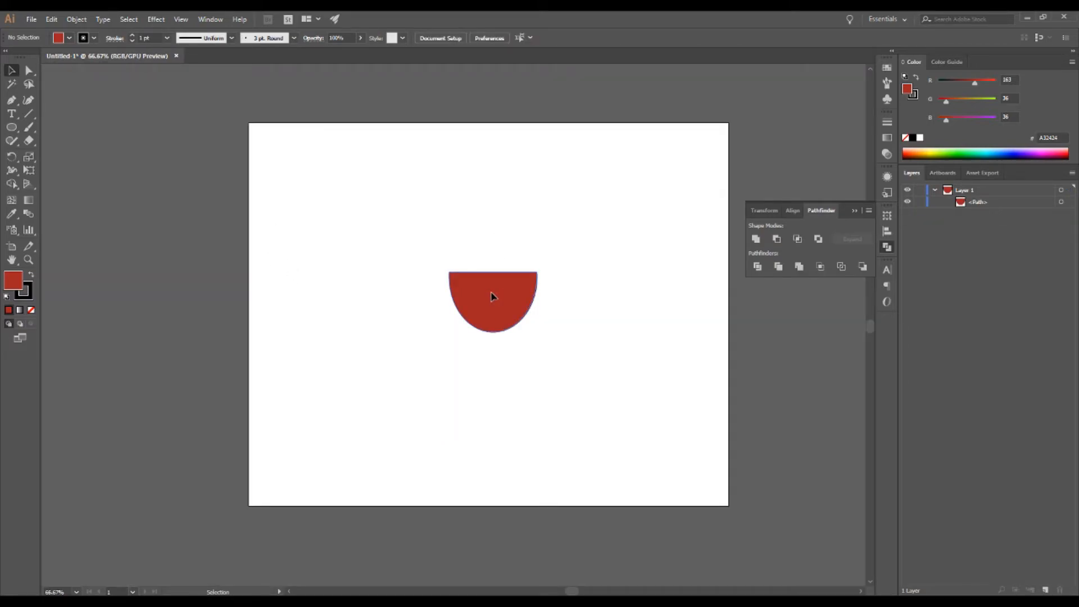
left_click(492, 273)
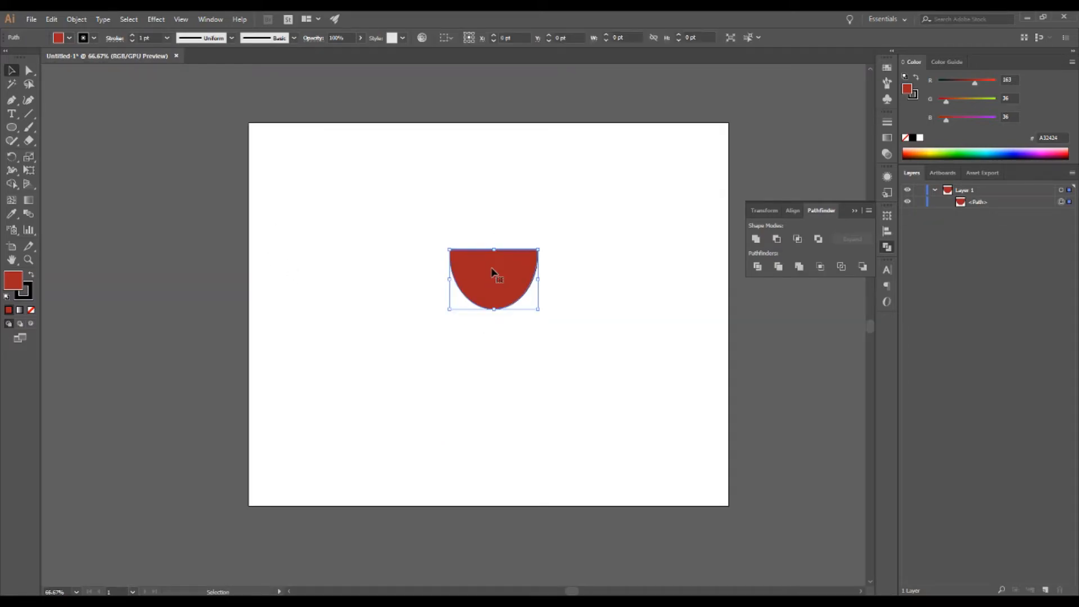
Step: Stretch the half-ellipse taller by its top edge, then undo the stretch
scroll(497, 253, "up", 2)
left_click_drag(487, 249, 487, 184)
left_click(669, 171)
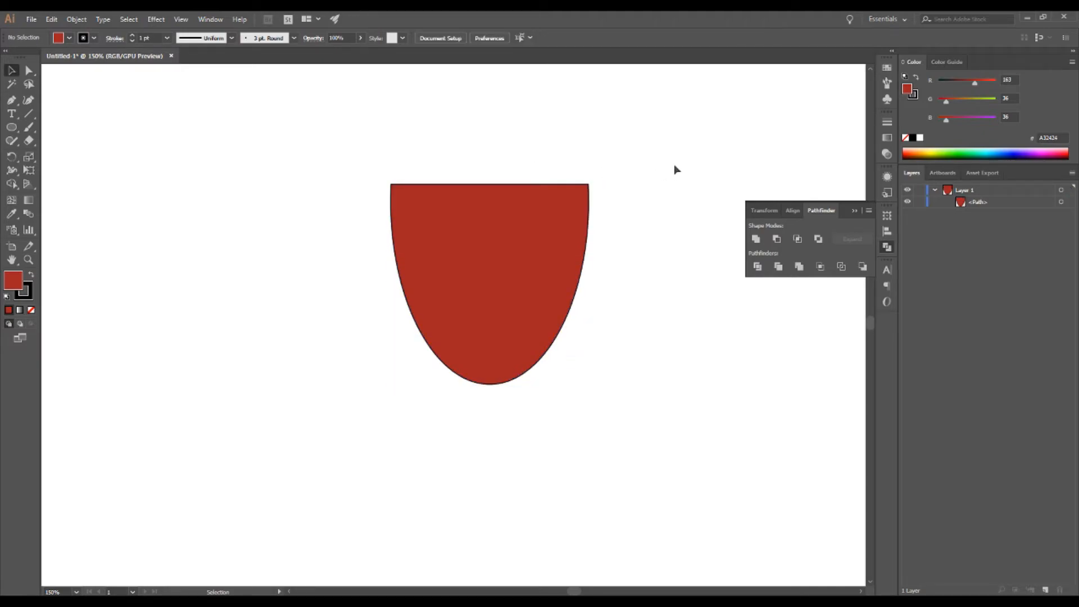
key("ctrl+z")
left_click(674, 169)
scroll(659, 206, "down", 1)
scroll(672, 207, "down", 1)
scroll(672, 207, "up", 2)
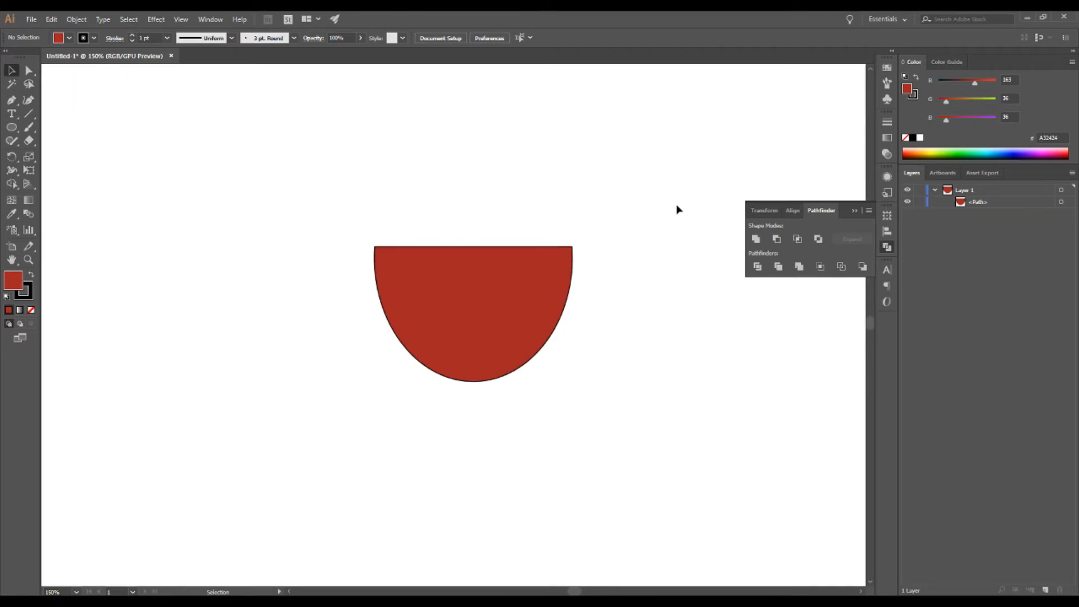